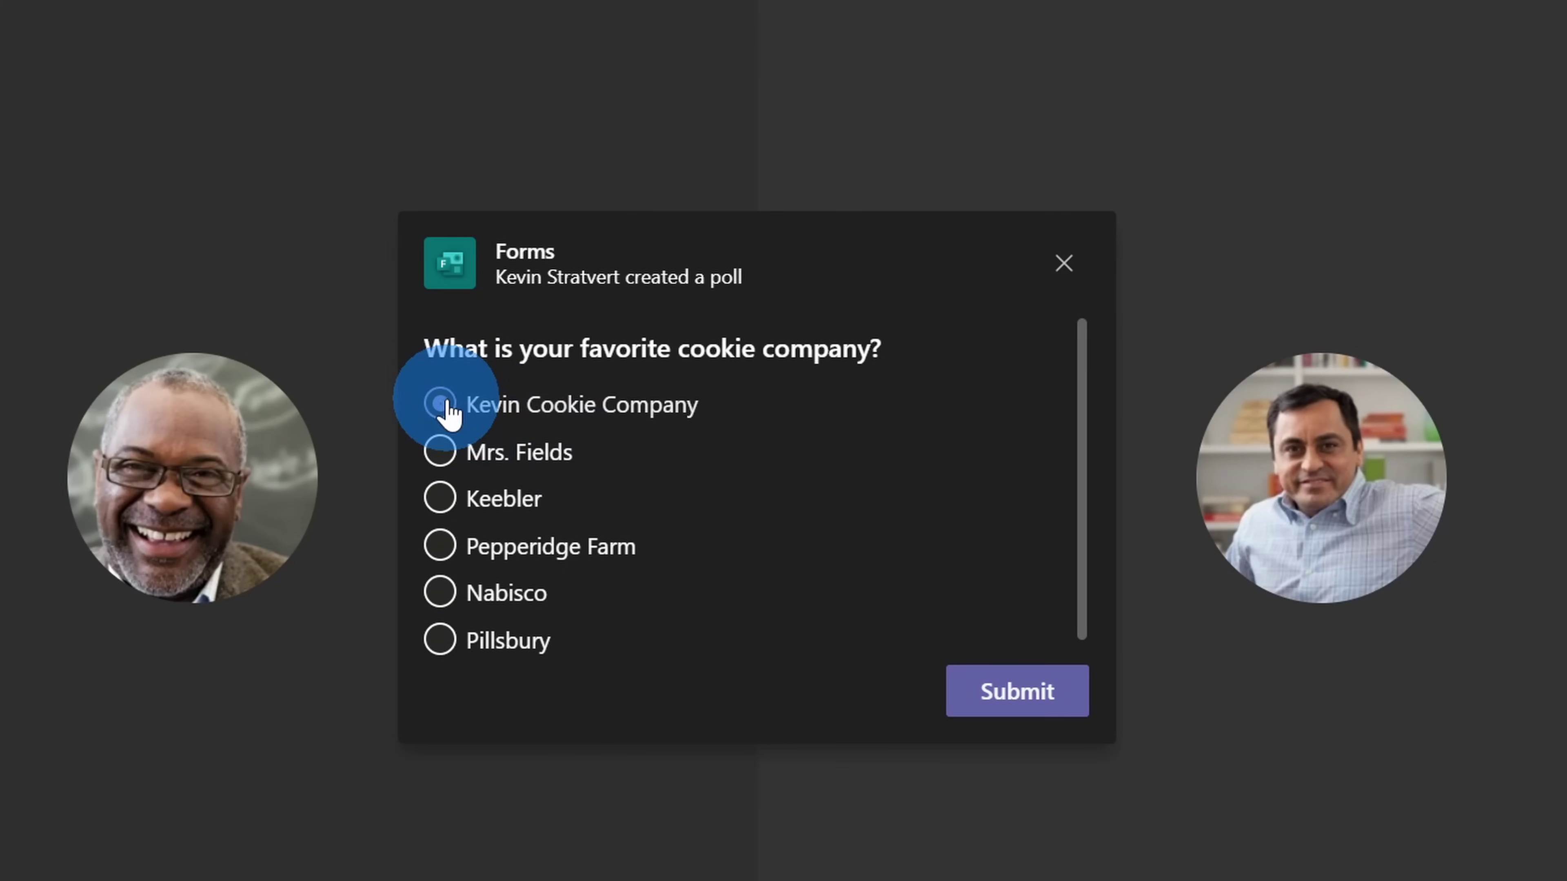
- Submit a vote for Kevin Cookie Company in the cookie-company poll
left_click(440, 405)
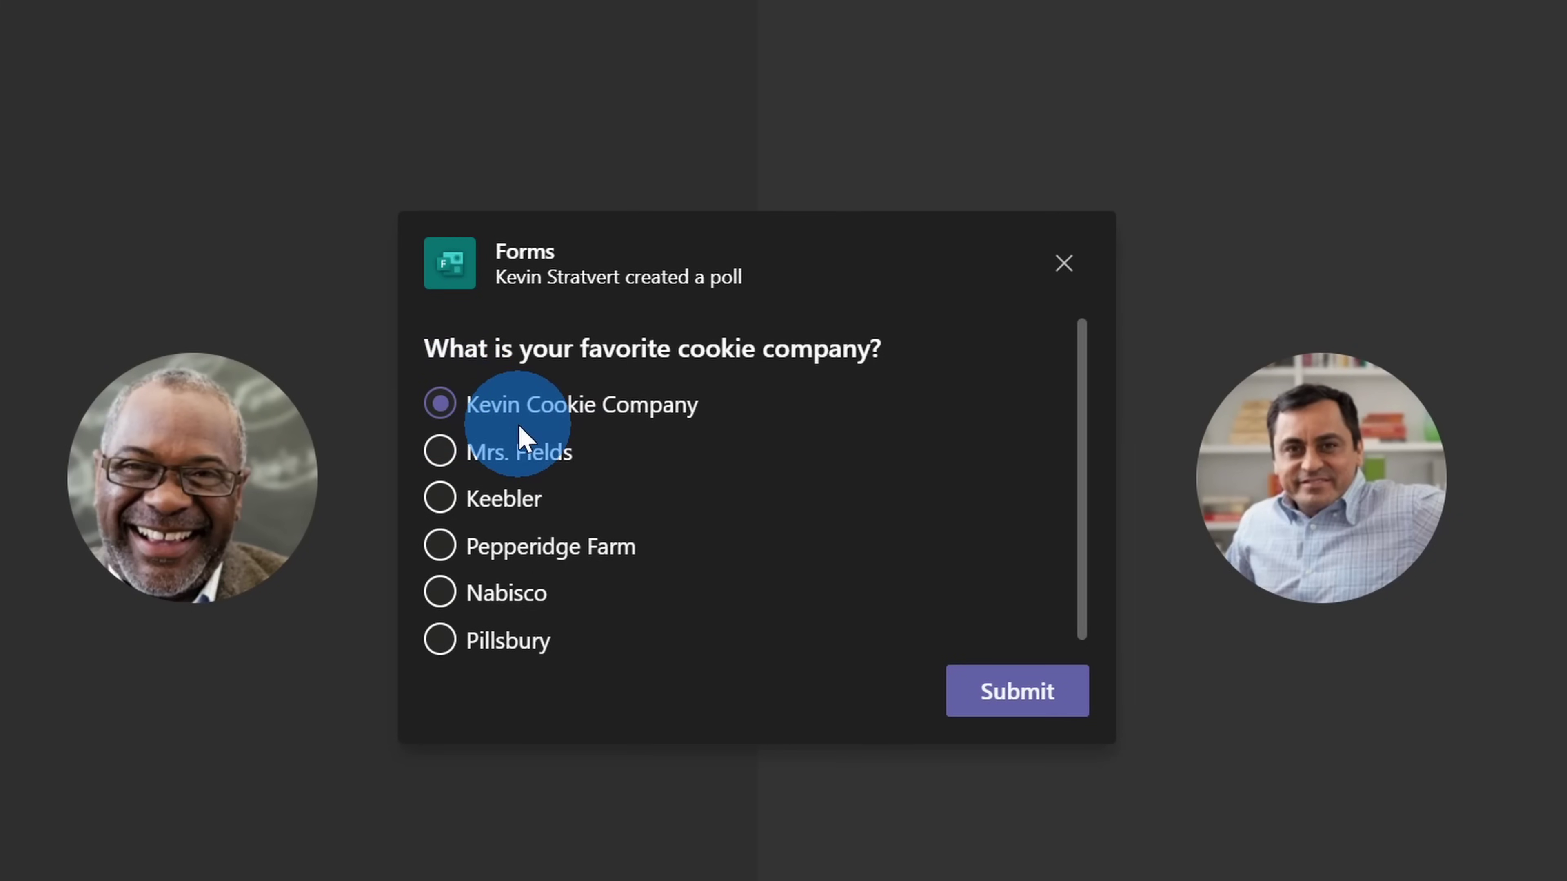
left_click(986, 688)
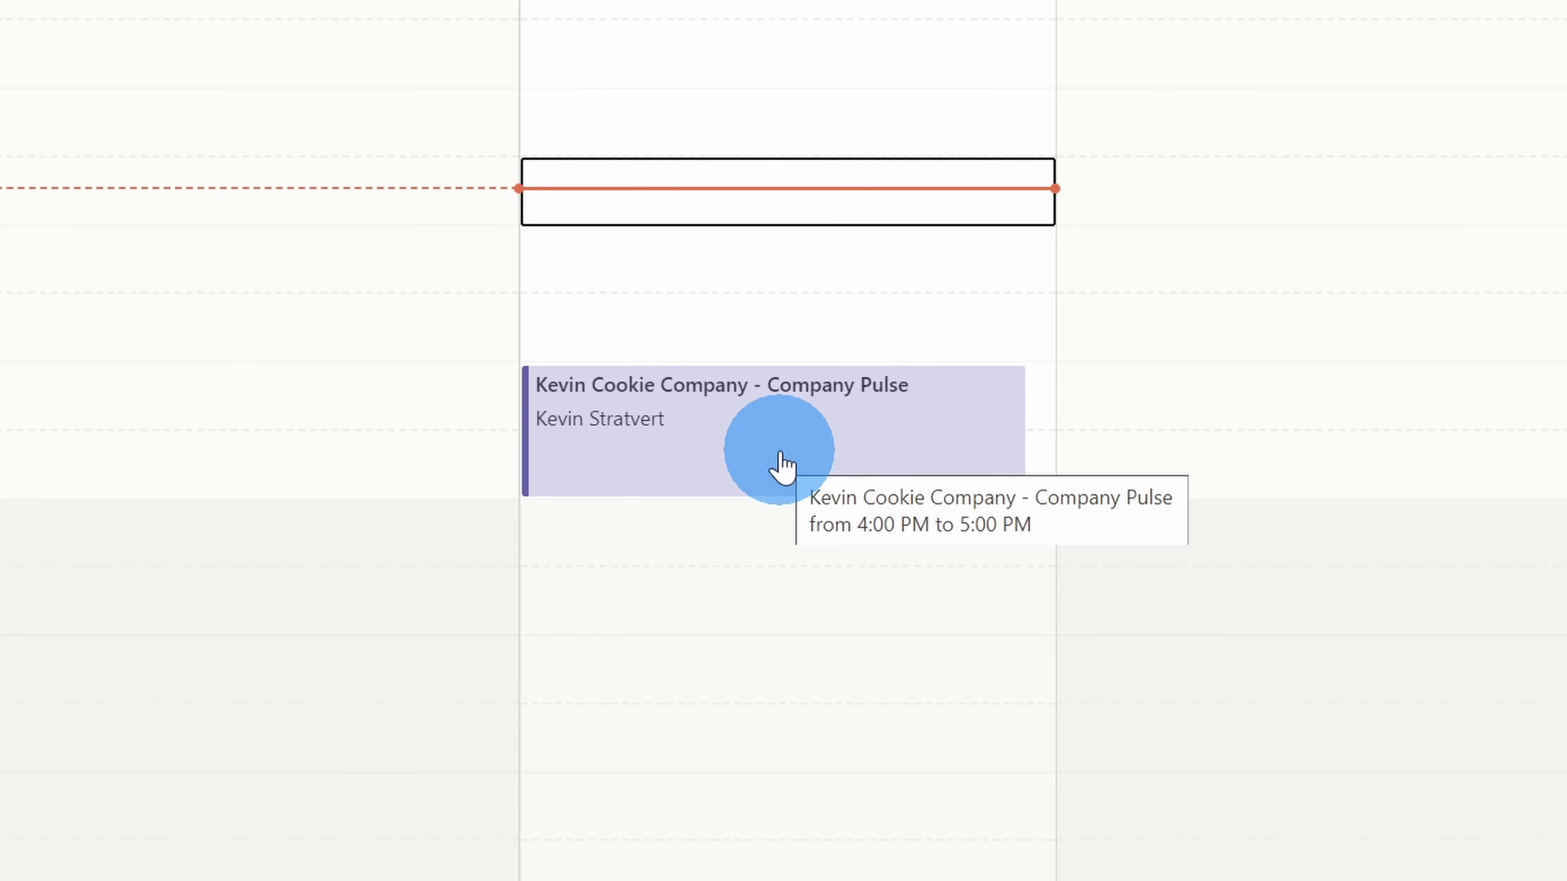
- Open the details of the Company Pulse meeting on Wednesday, November 18, 4:00–5:00 PM
double_click(782, 468)
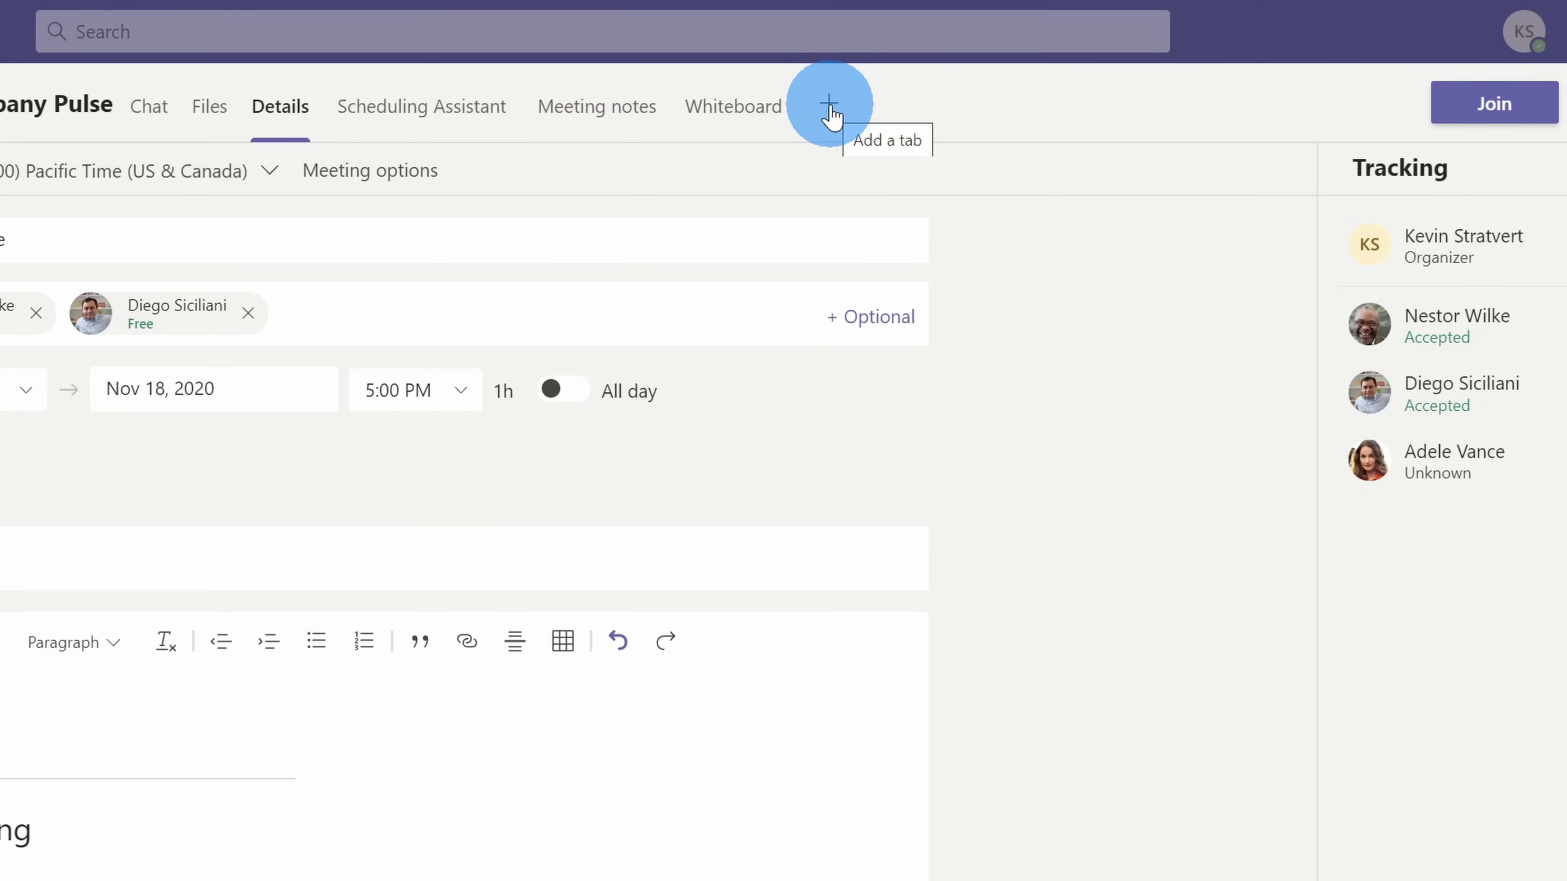
- Bring up the Add a tab app list for the Company Pulse meeting
left_click(829, 105)
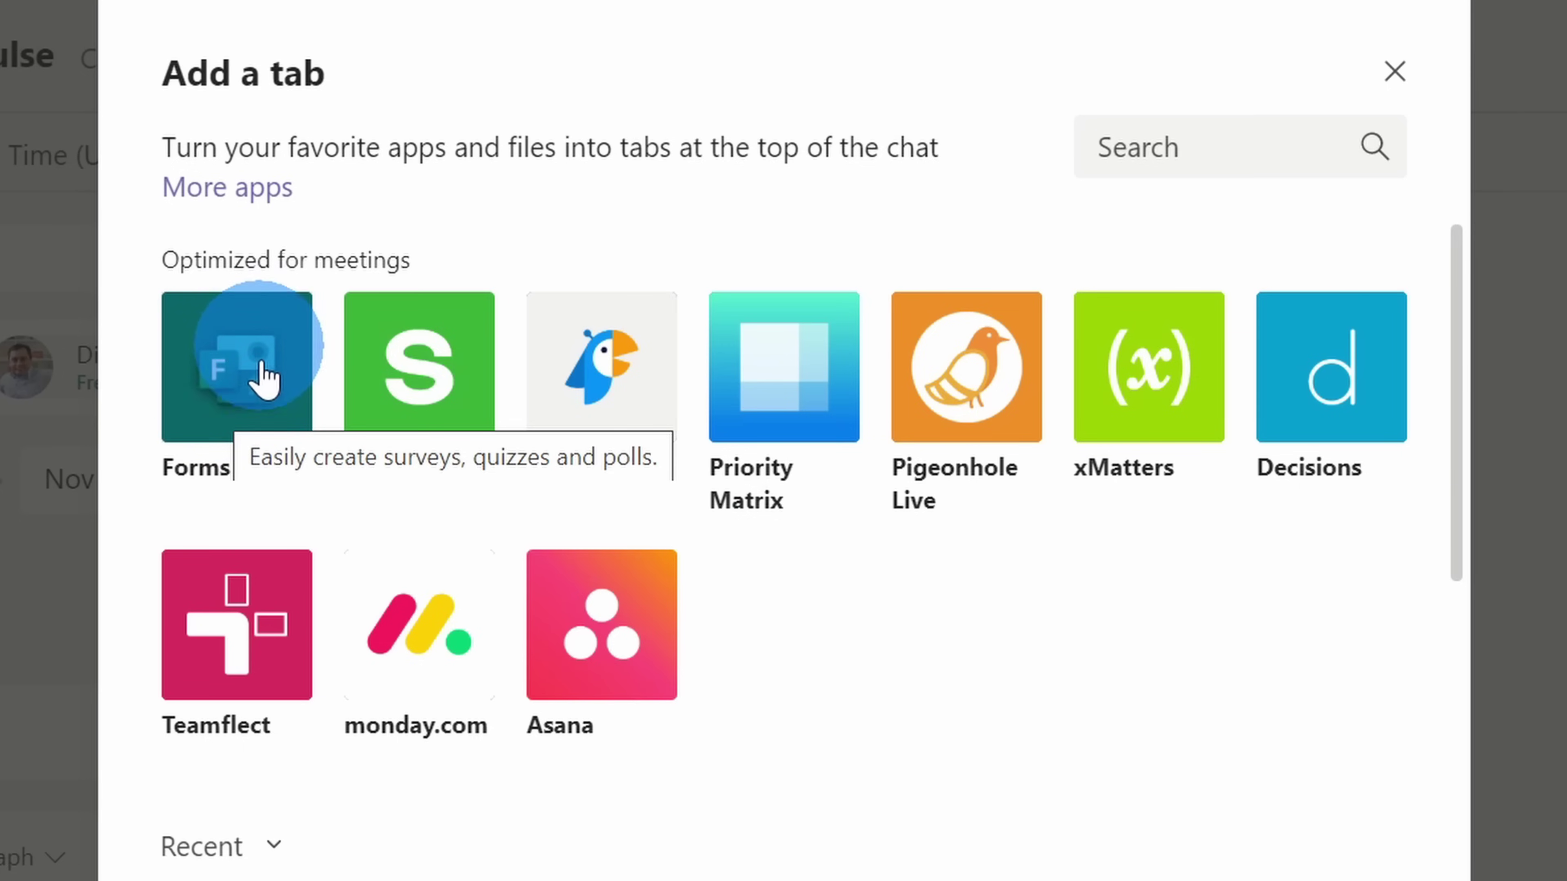
- Add the Forms app to the Company Pulse meeting as a Polls tab
left_click(246, 386)
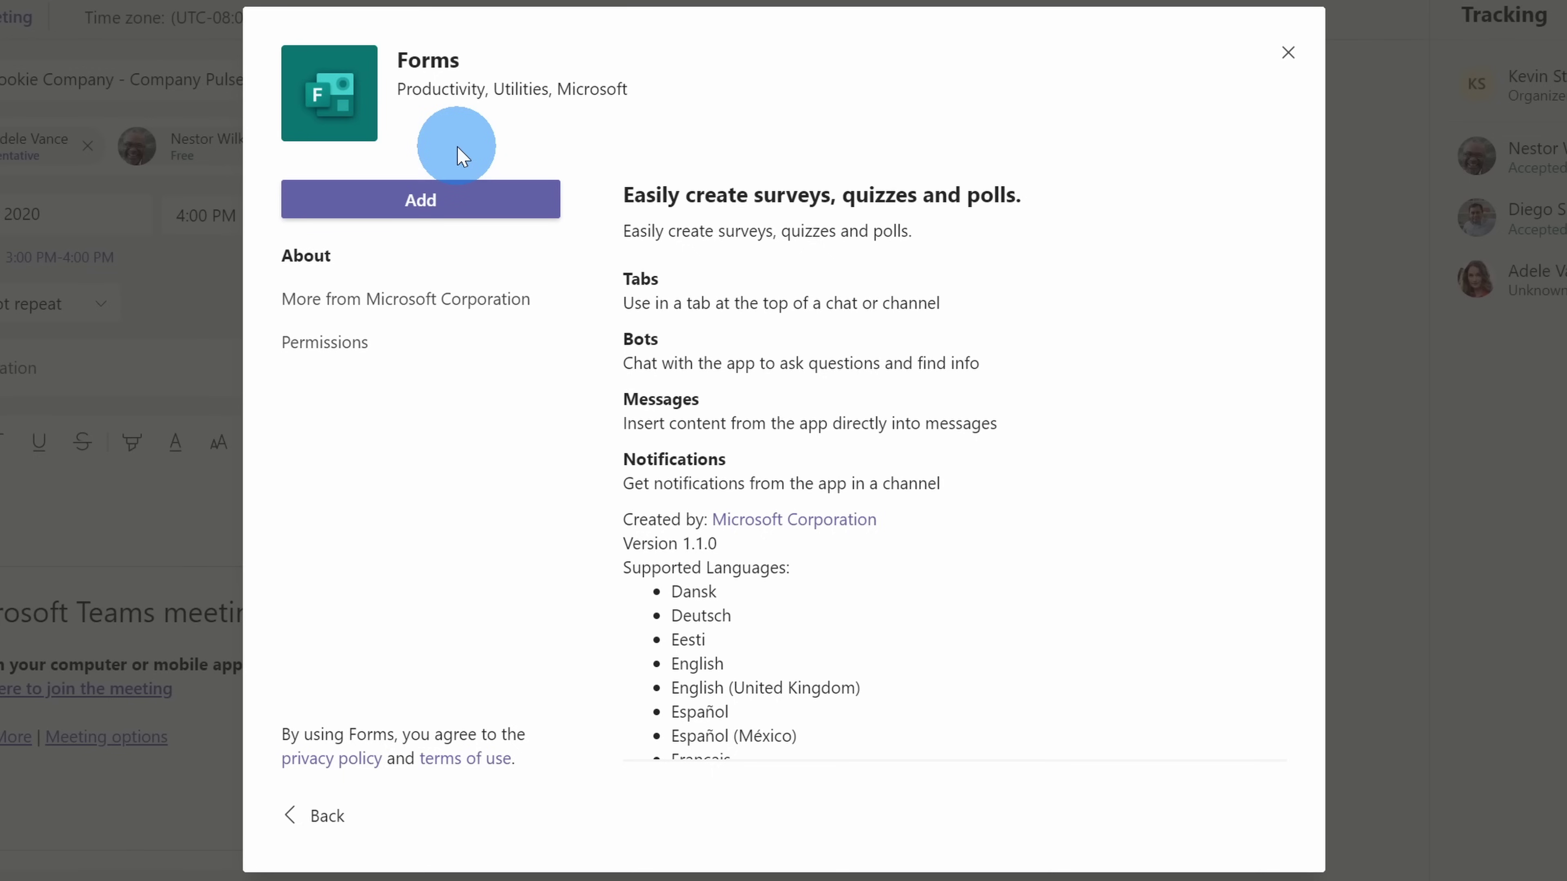
left_click(483, 202)
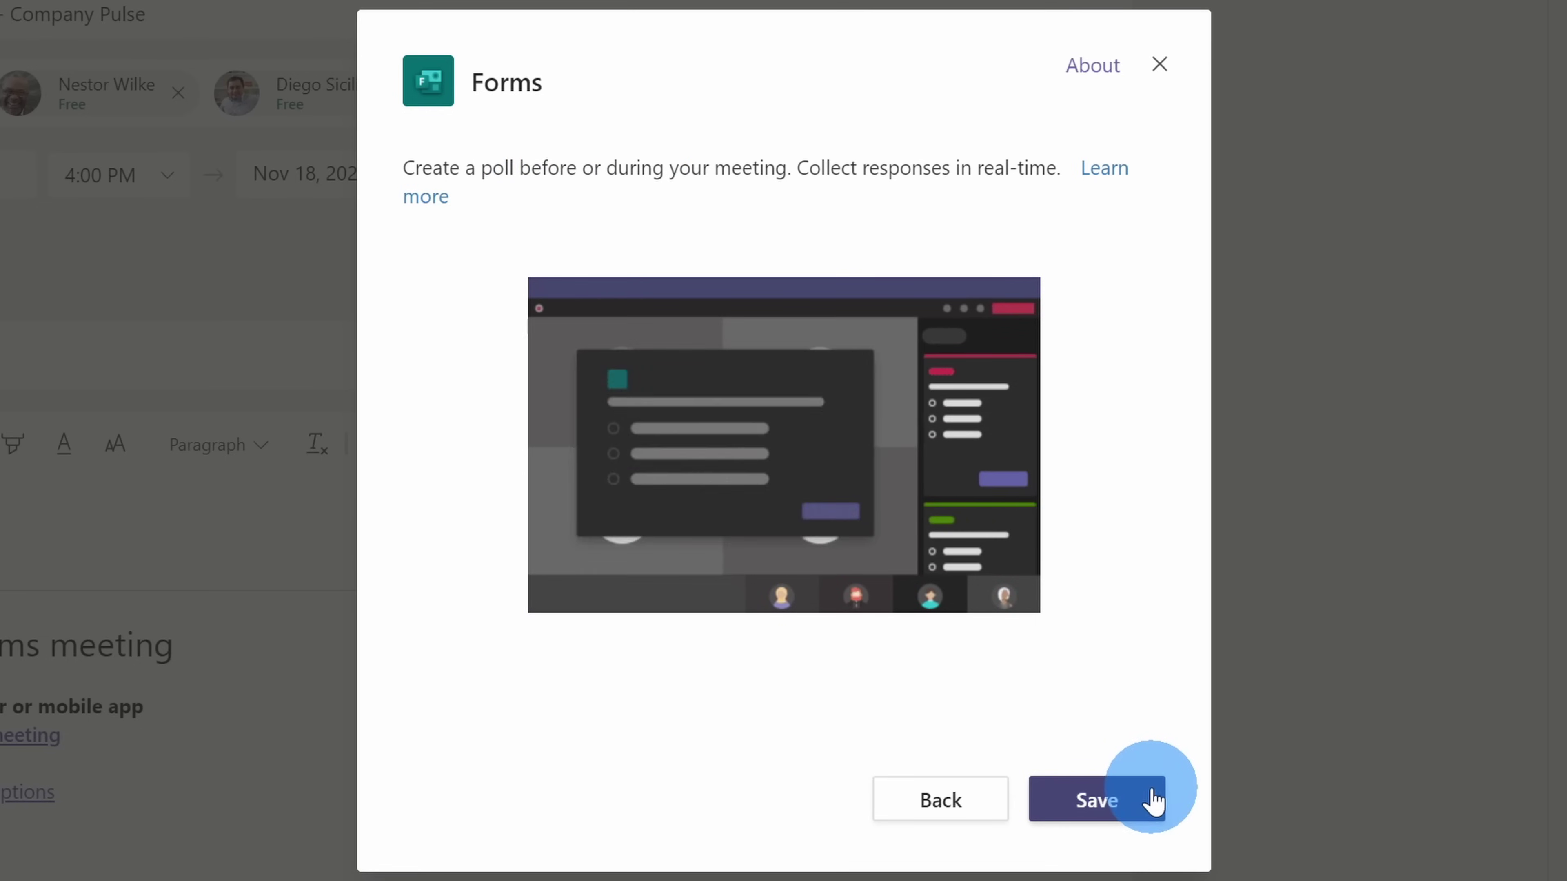
left_click(1151, 802)
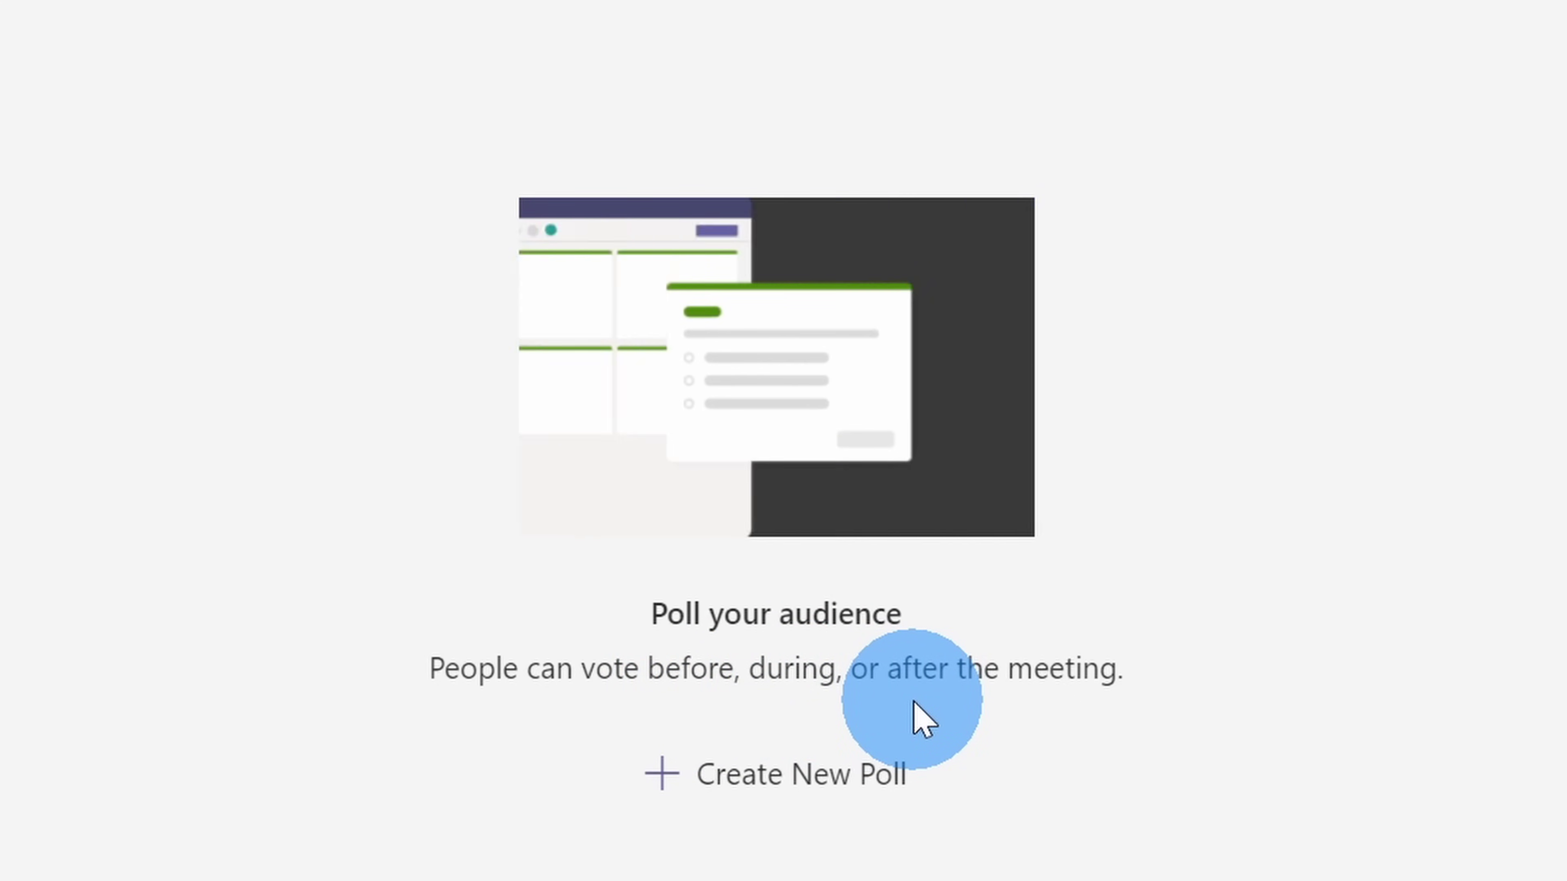
- Create and save a poll 'What is your favorite cookie company?' with six options, Kevin Cookie Company through Pillsbury
left_click(813, 791)
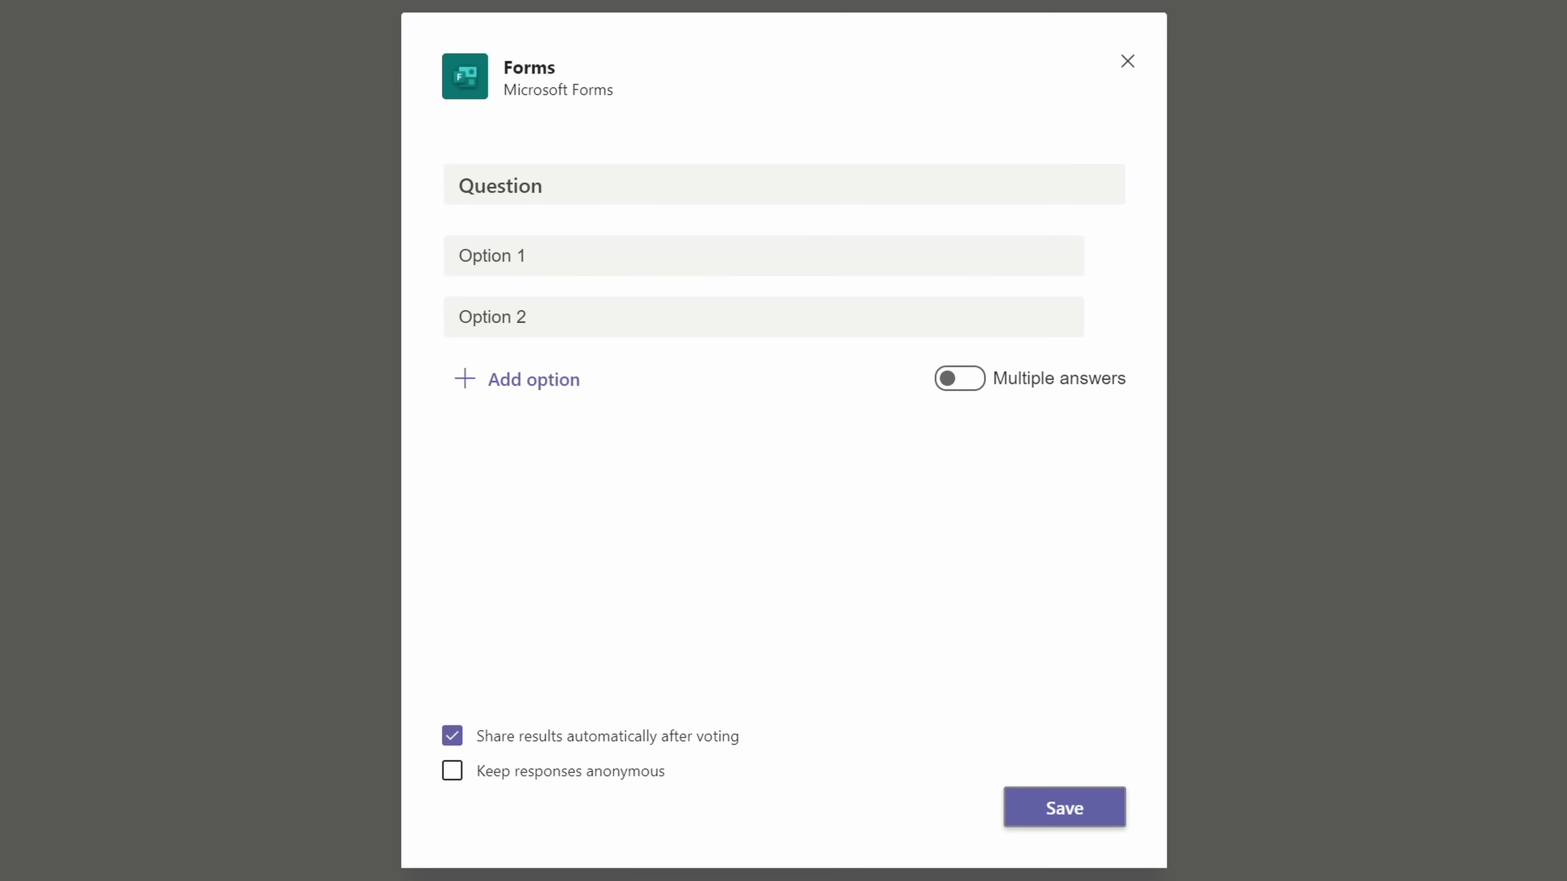
left_click(439, 253)
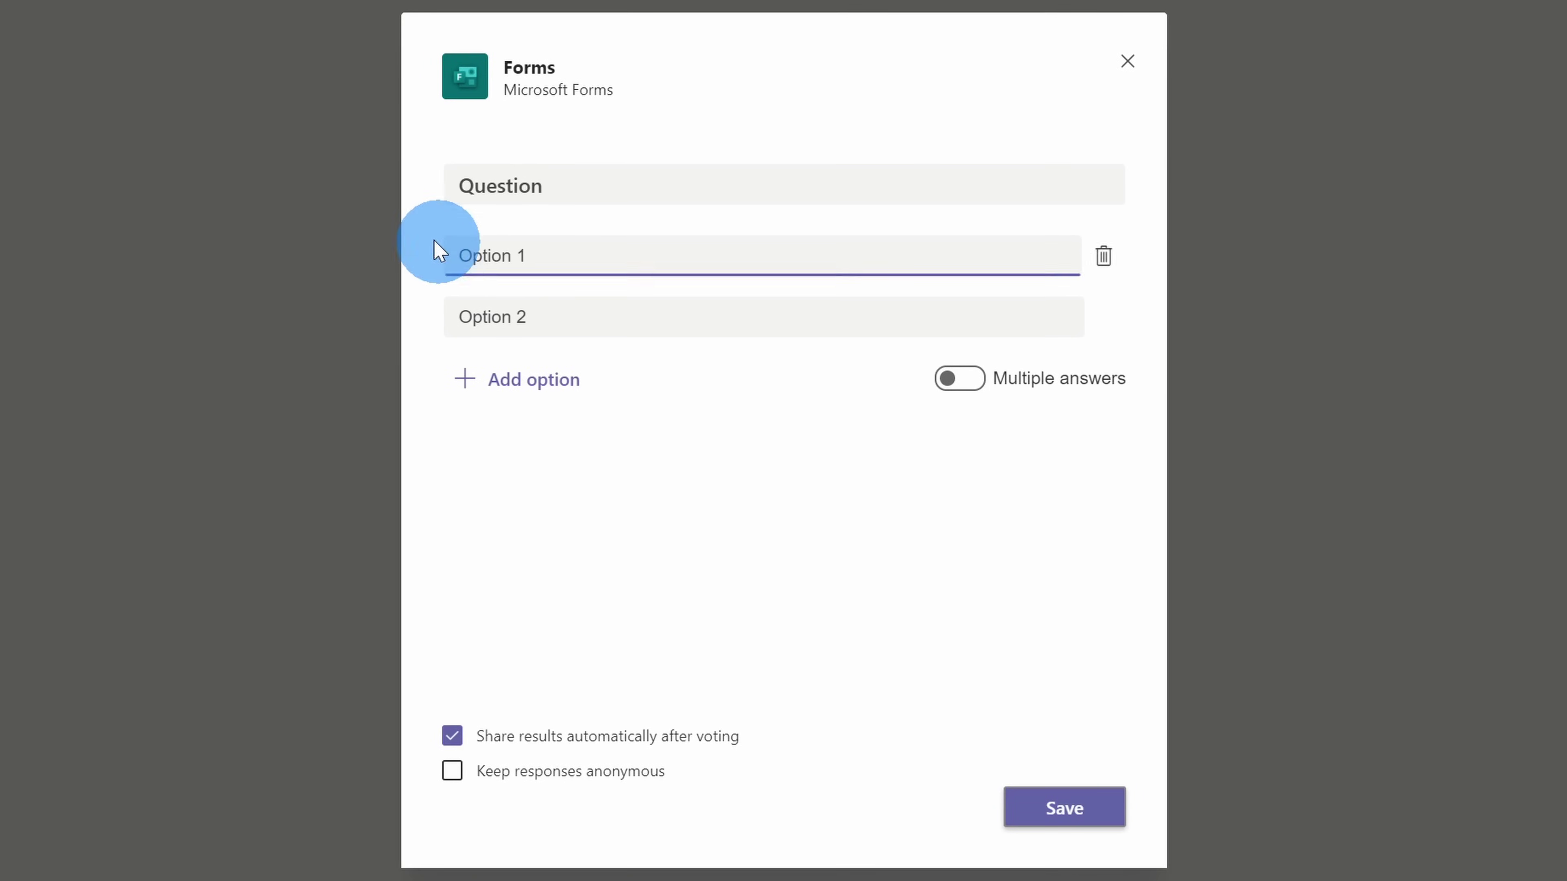
left_click(588, 179)
left_click(563, 263)
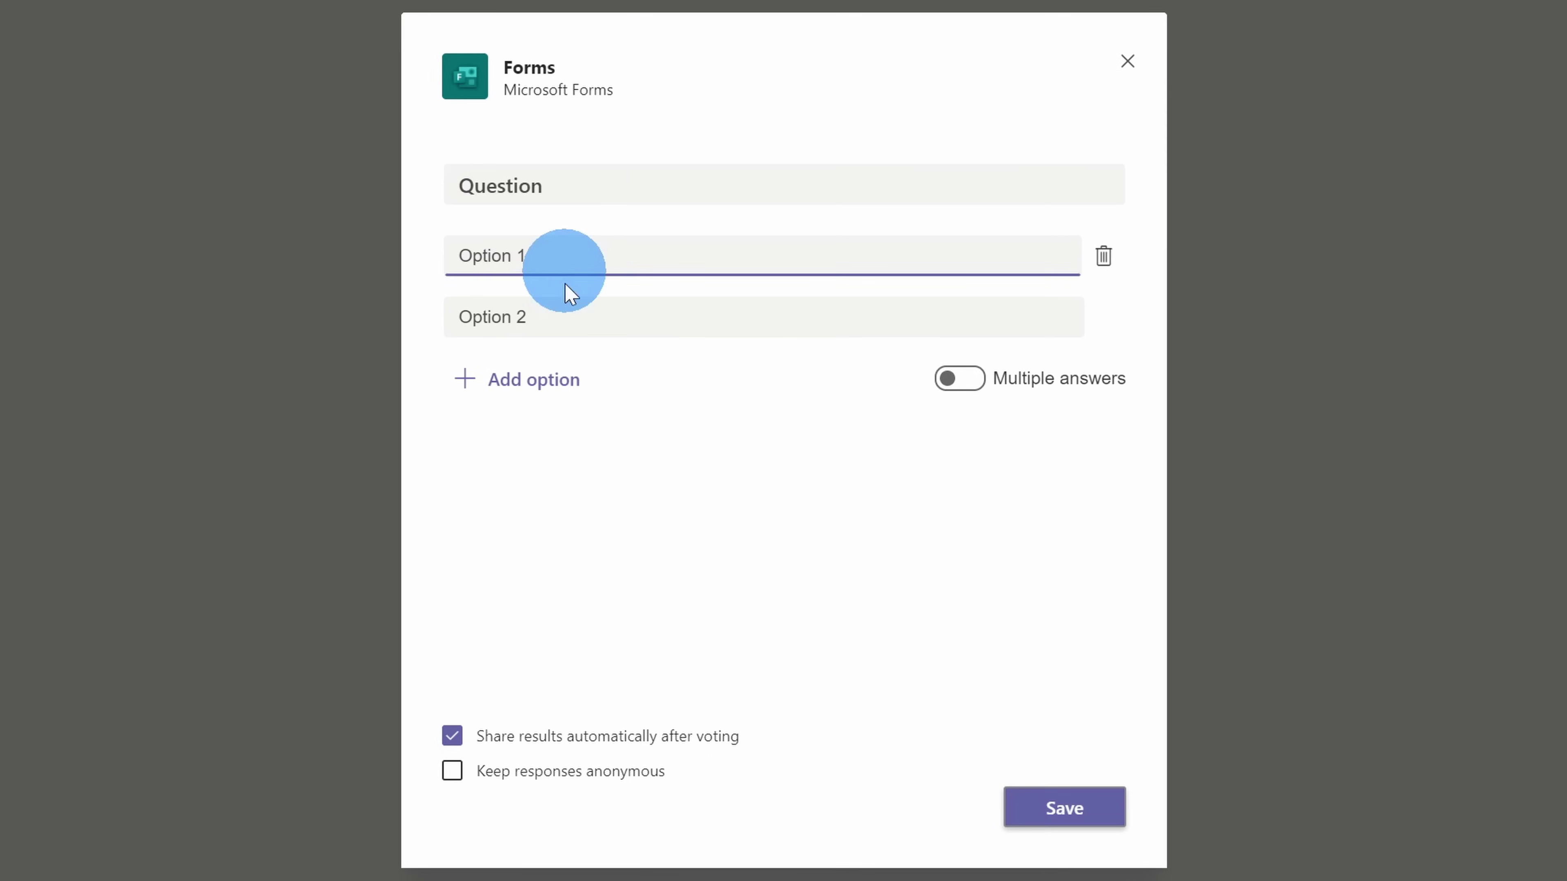
left_click(577, 318)
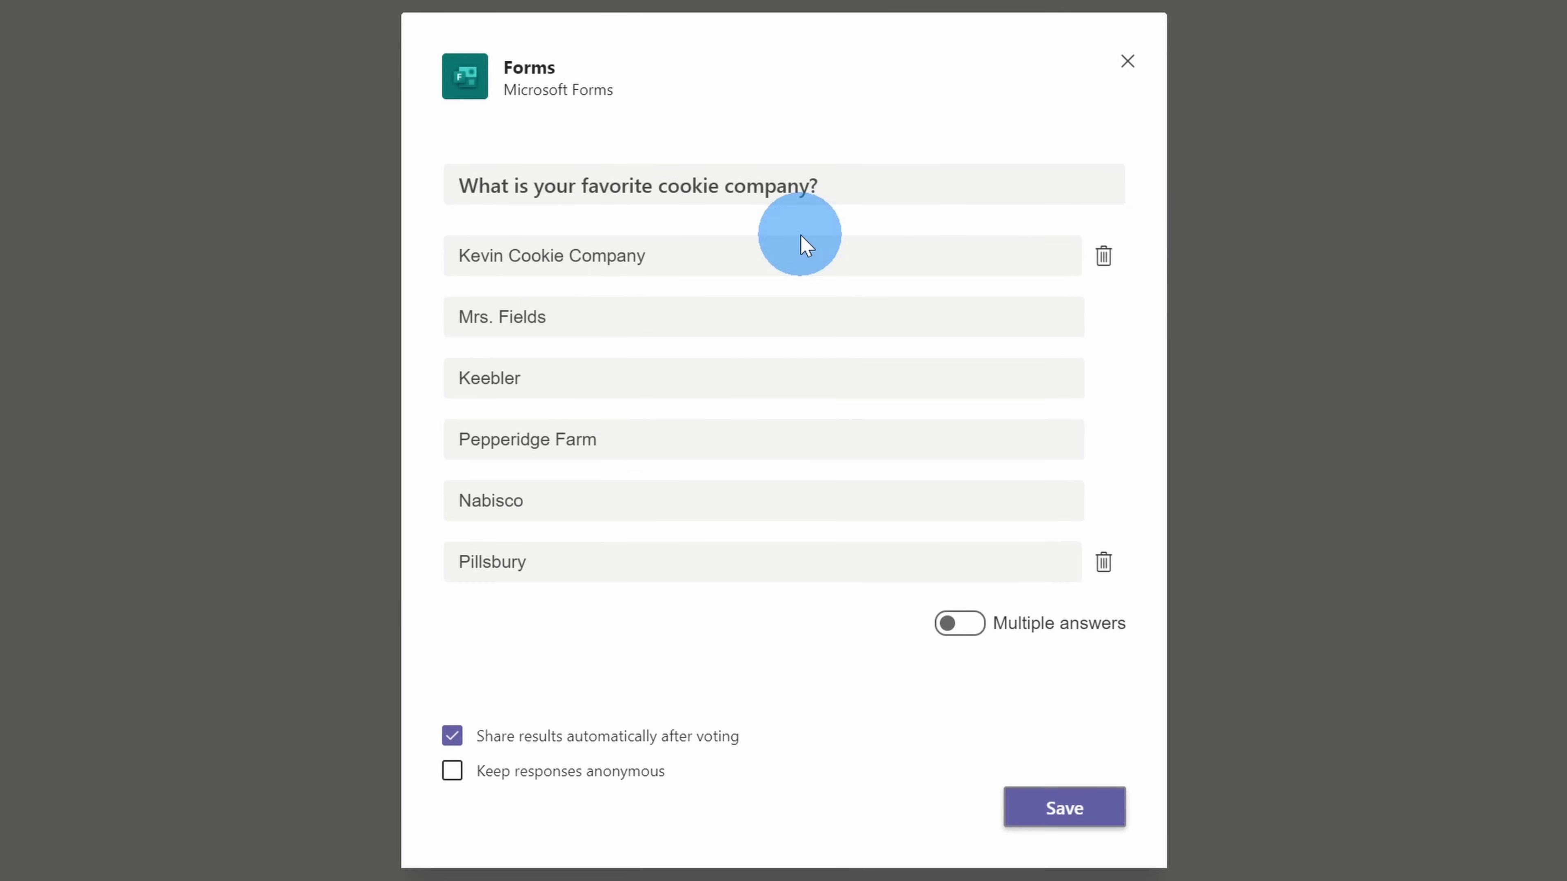
left_click(788, 257)
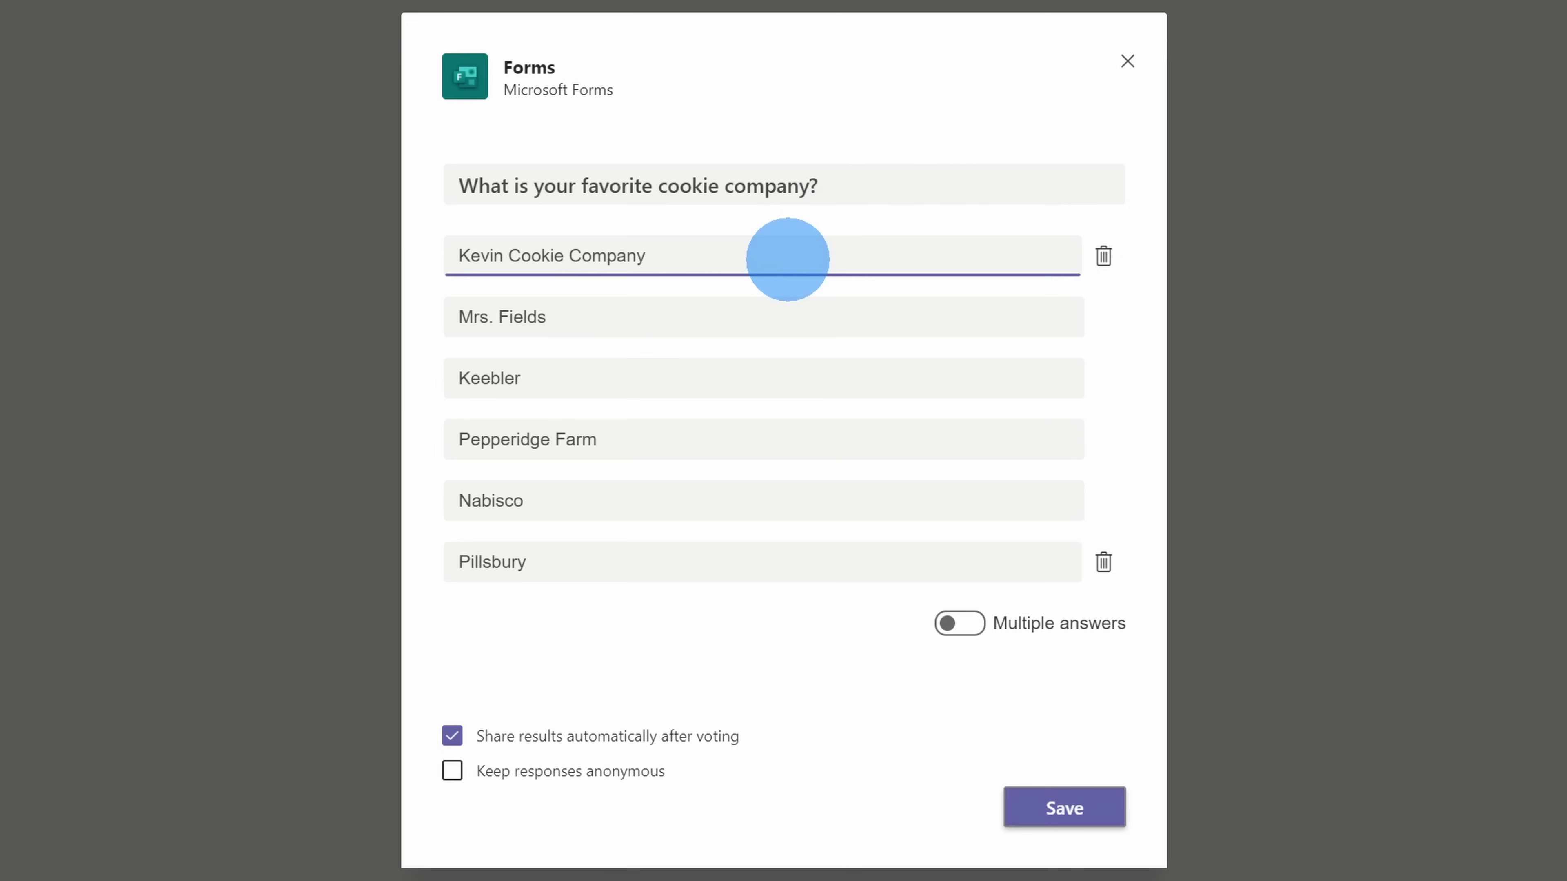
left_click(741, 500)
left_click(755, 250)
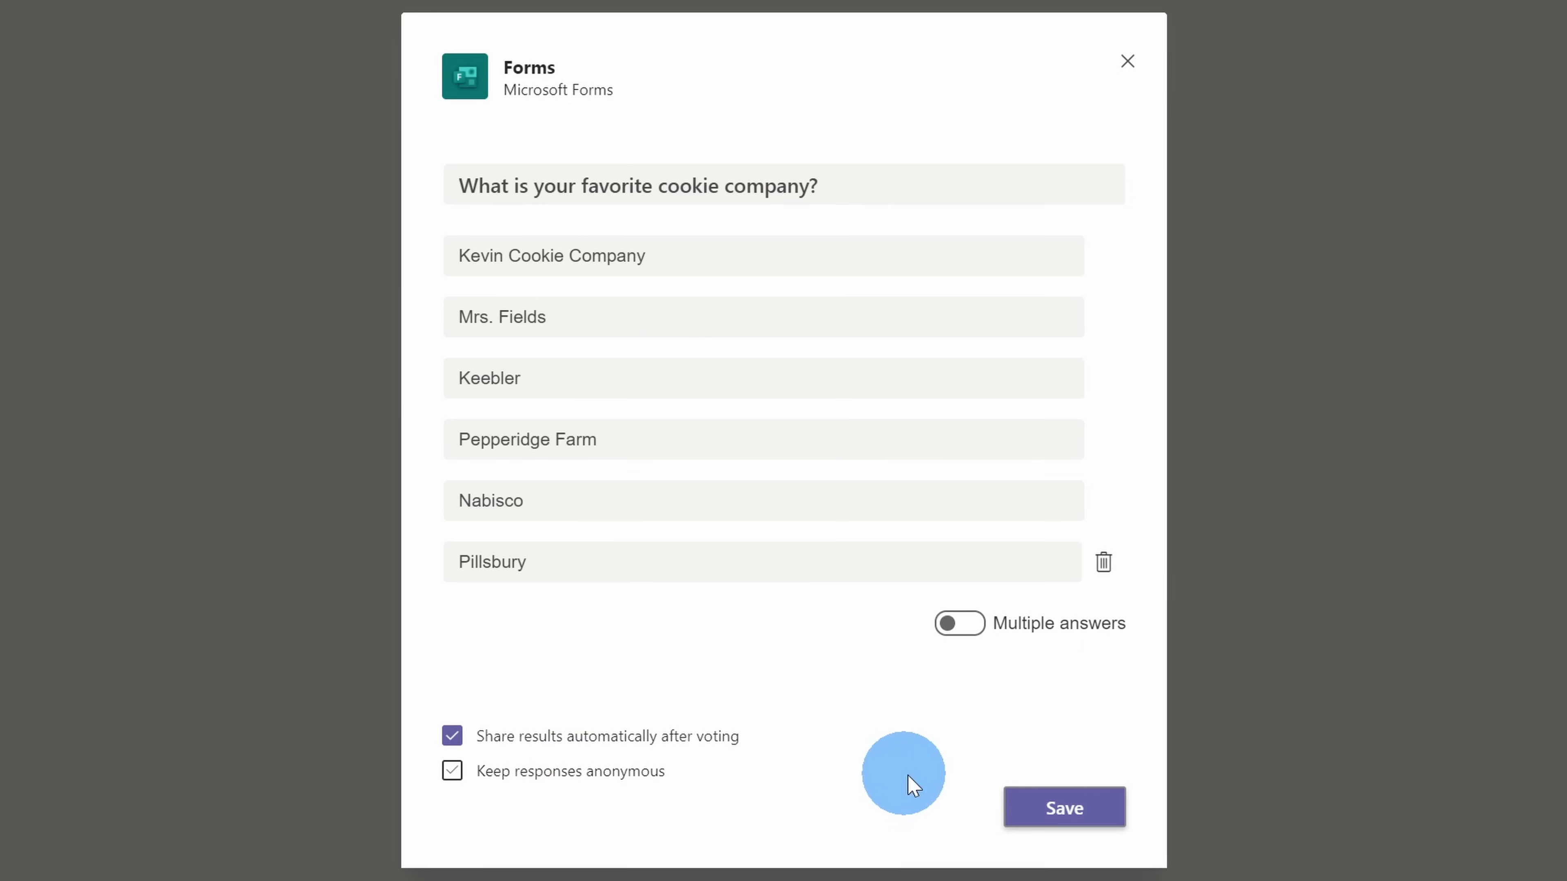
left_click(1058, 810)
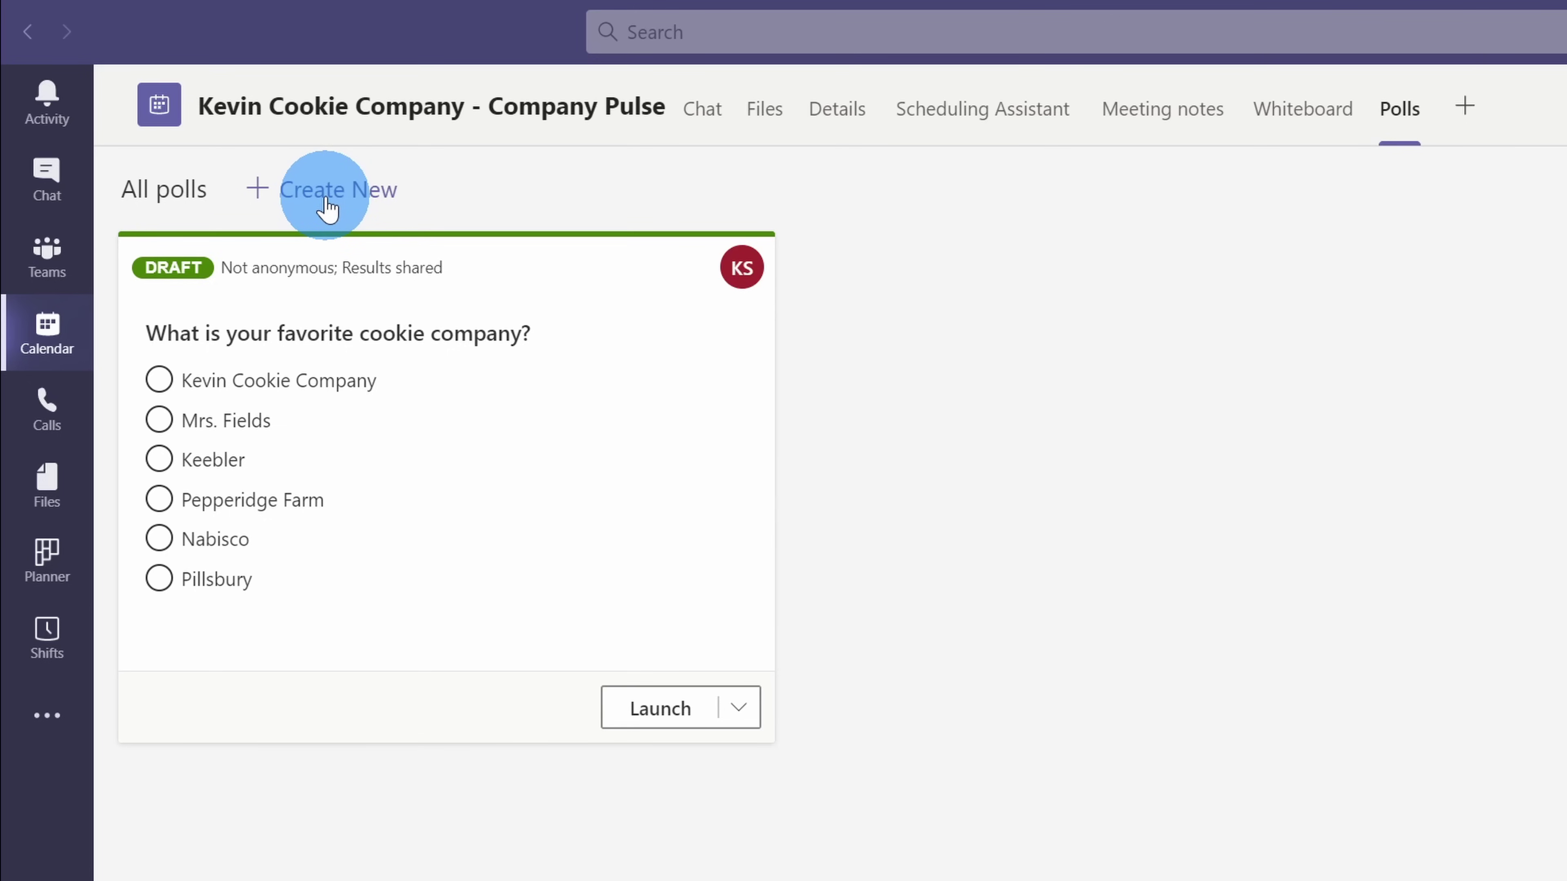
- Start a new poll with the question 'What's your favorite slogan?'
left_click(360, 203)
left_click(1045, 382)
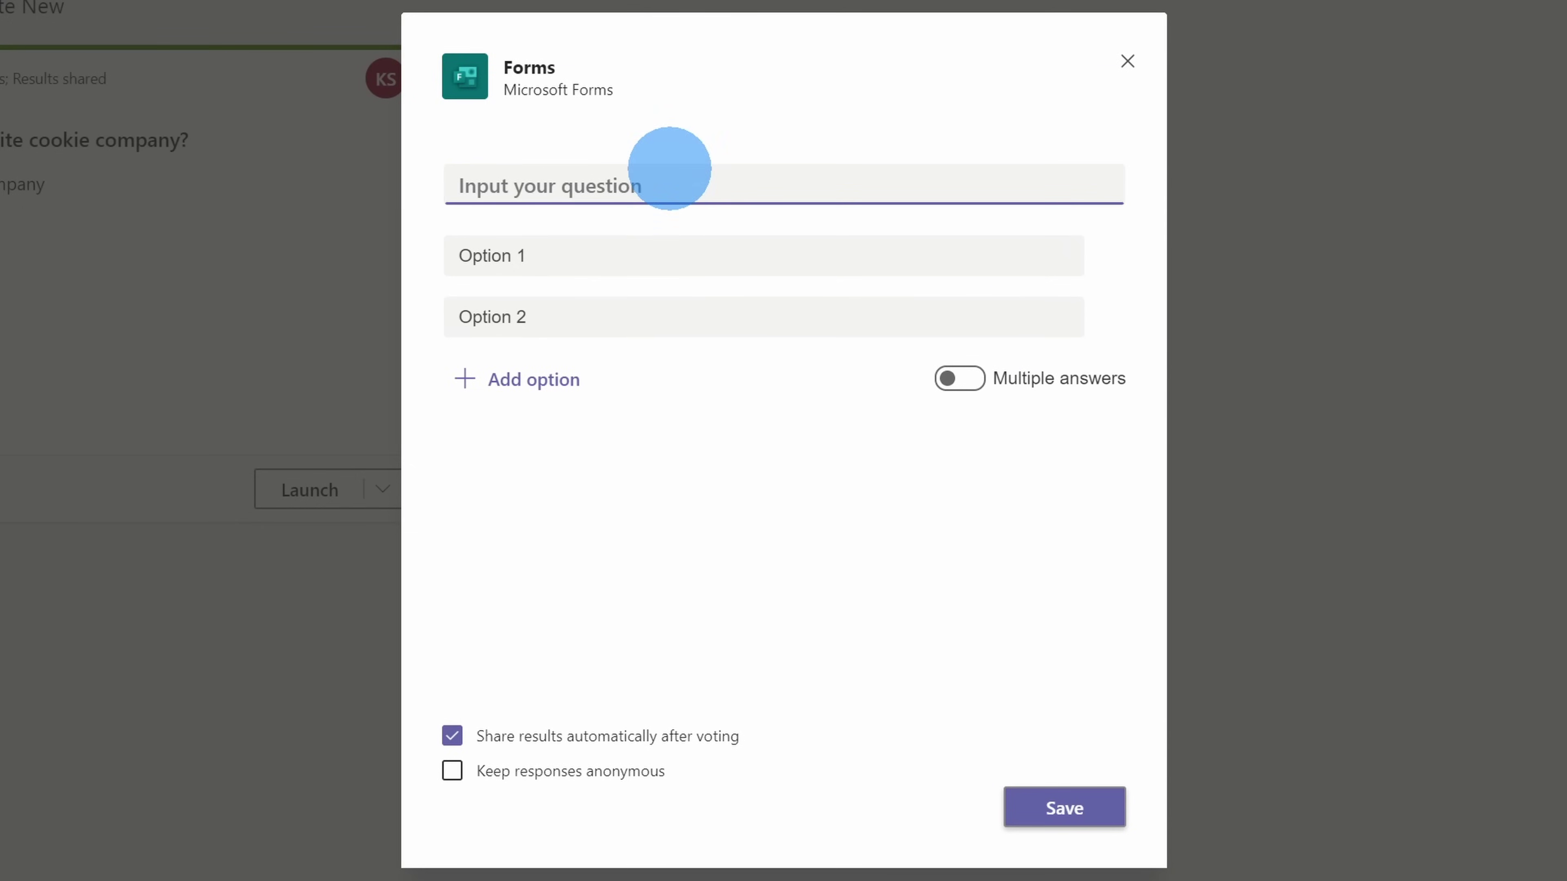
type("What's your favorite slogan?")
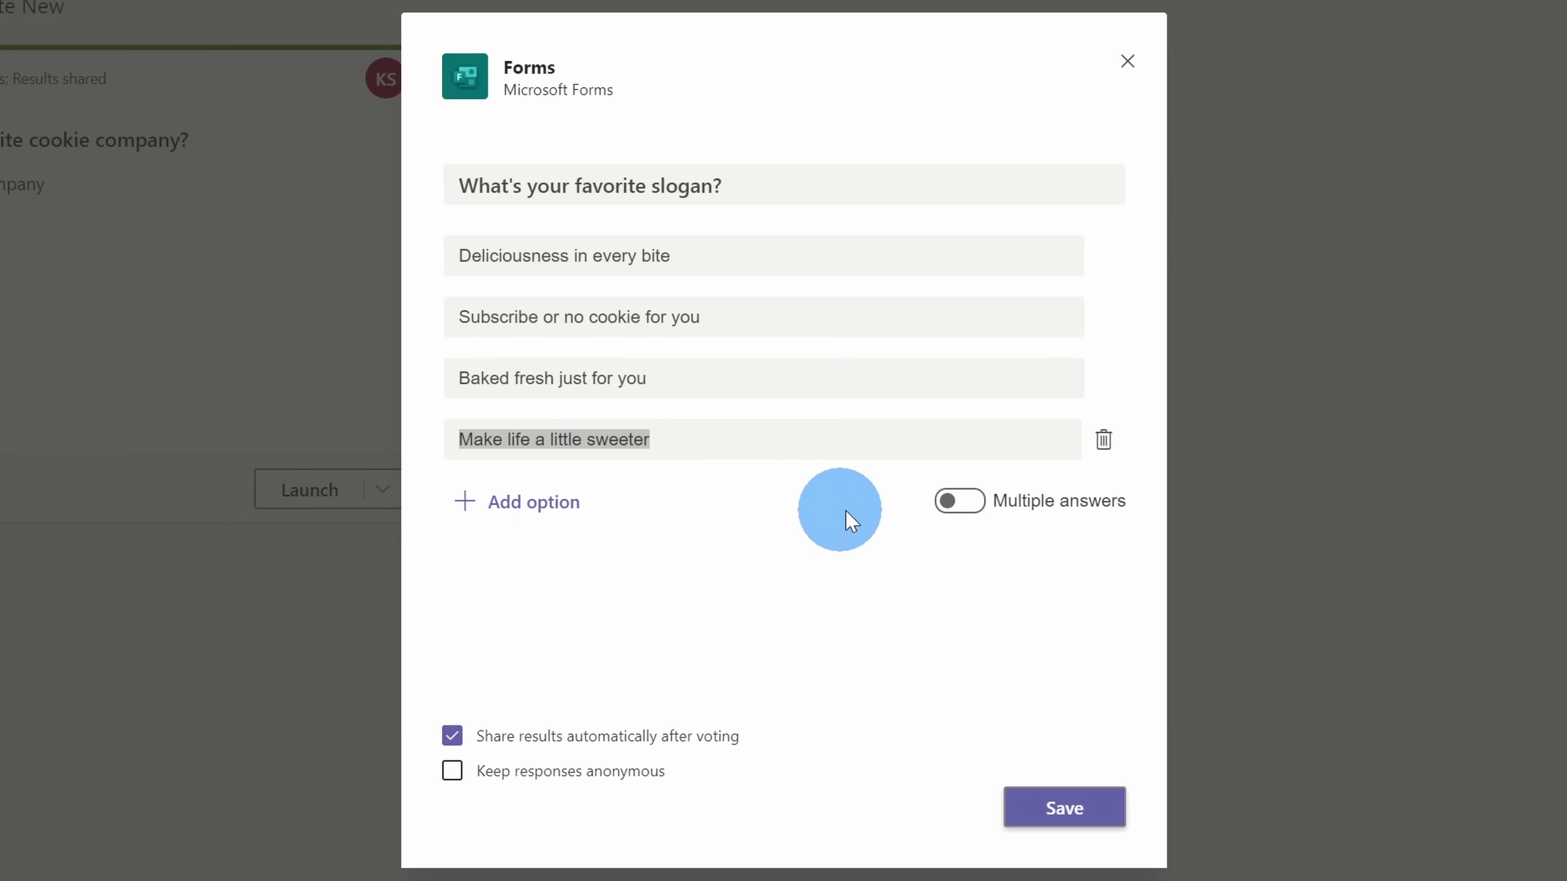
- Allow multiple answers, stop sharing results automatically, and keep responses anonymous
left_click(963, 502)
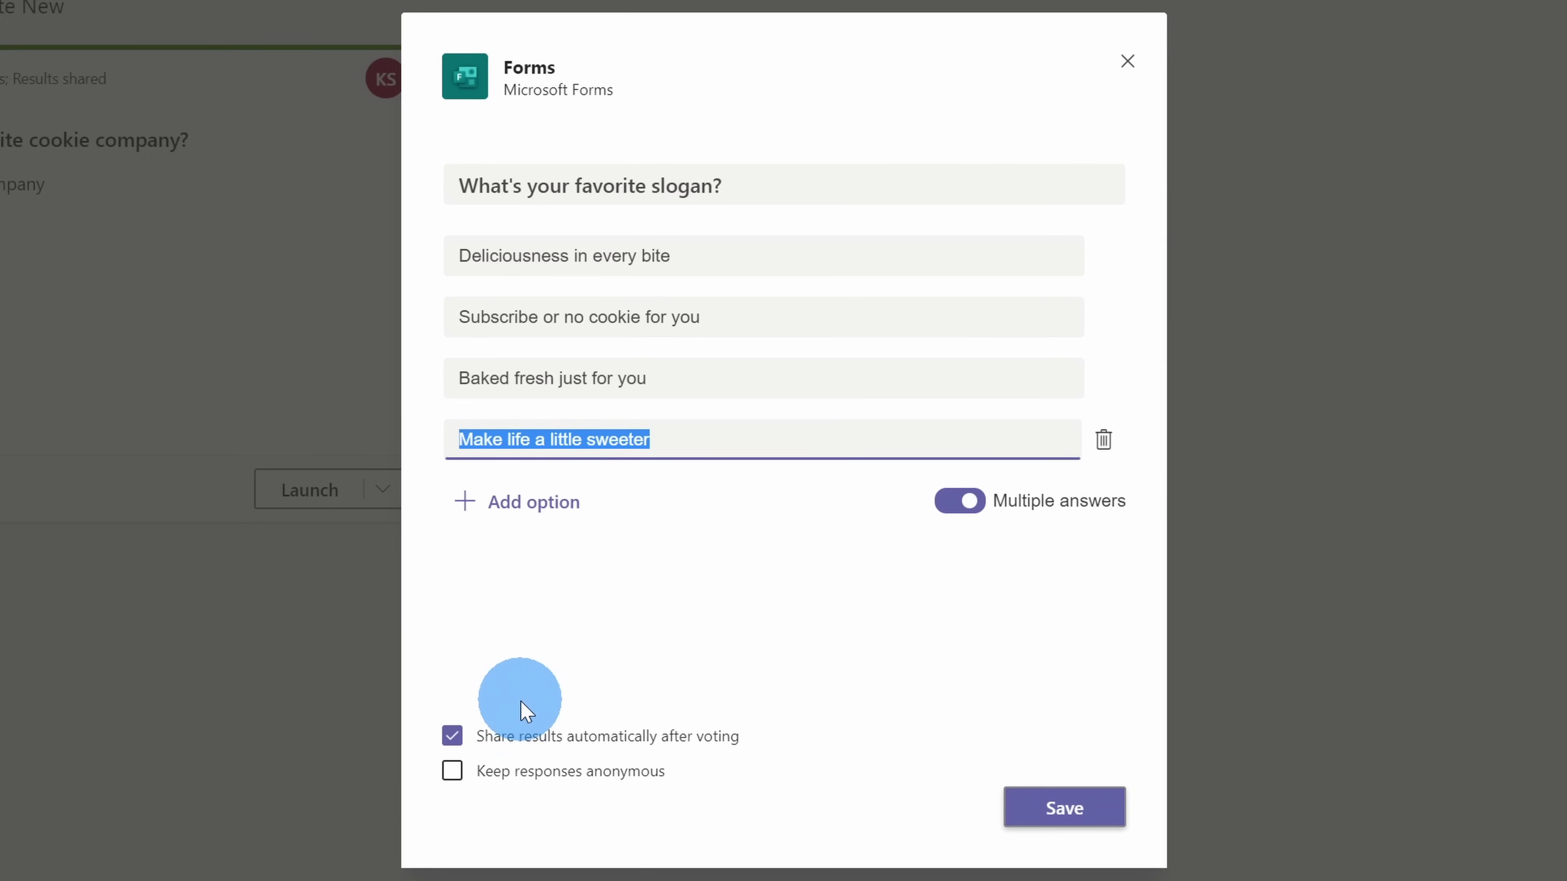
left_click(461, 736)
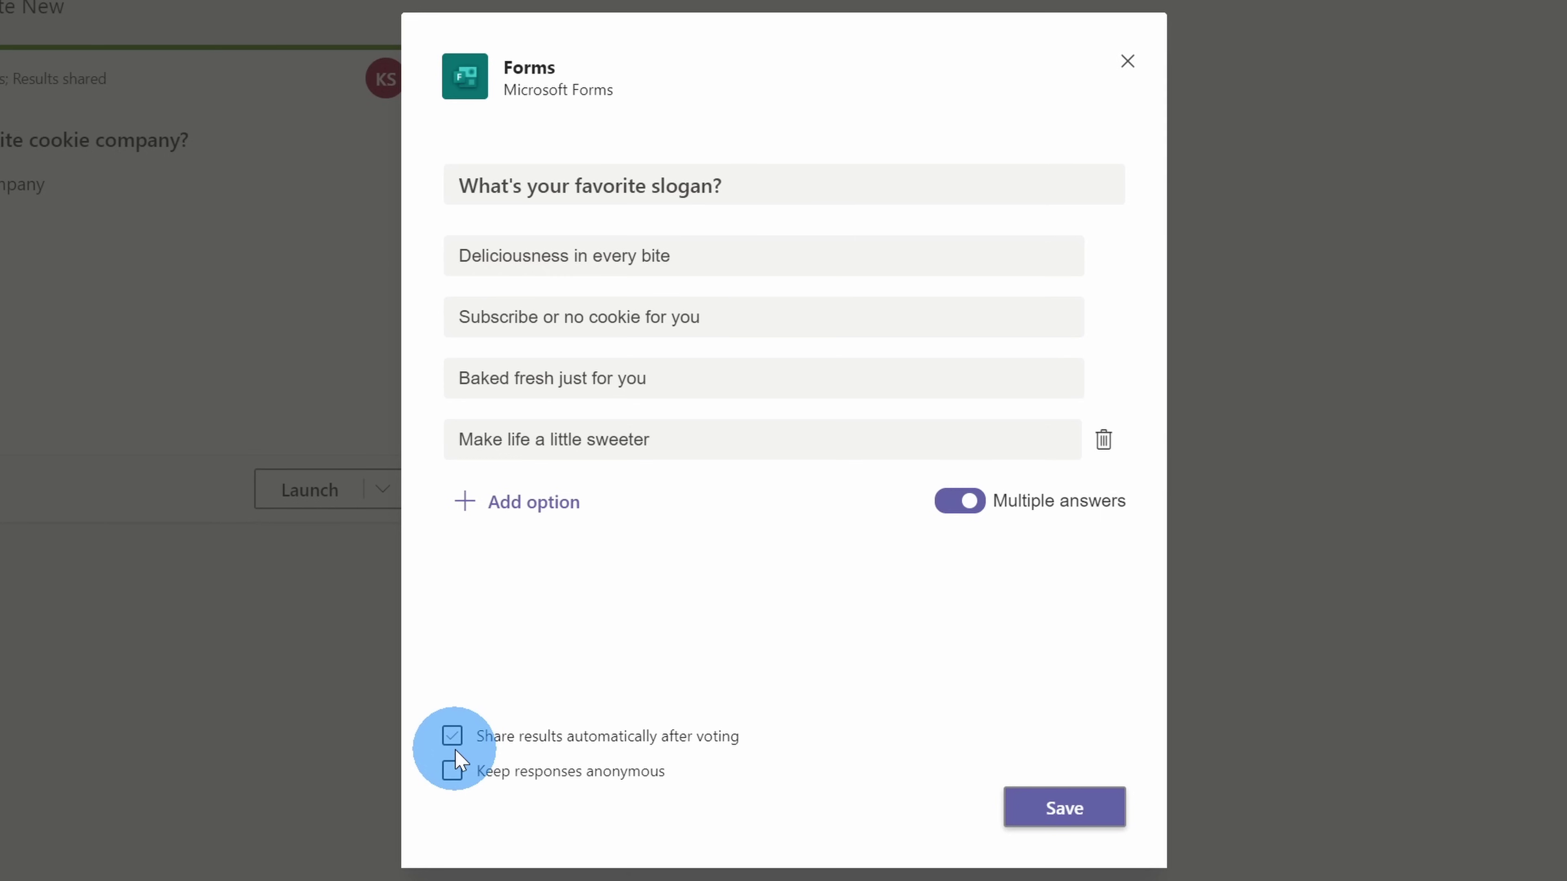
left_click(454, 770)
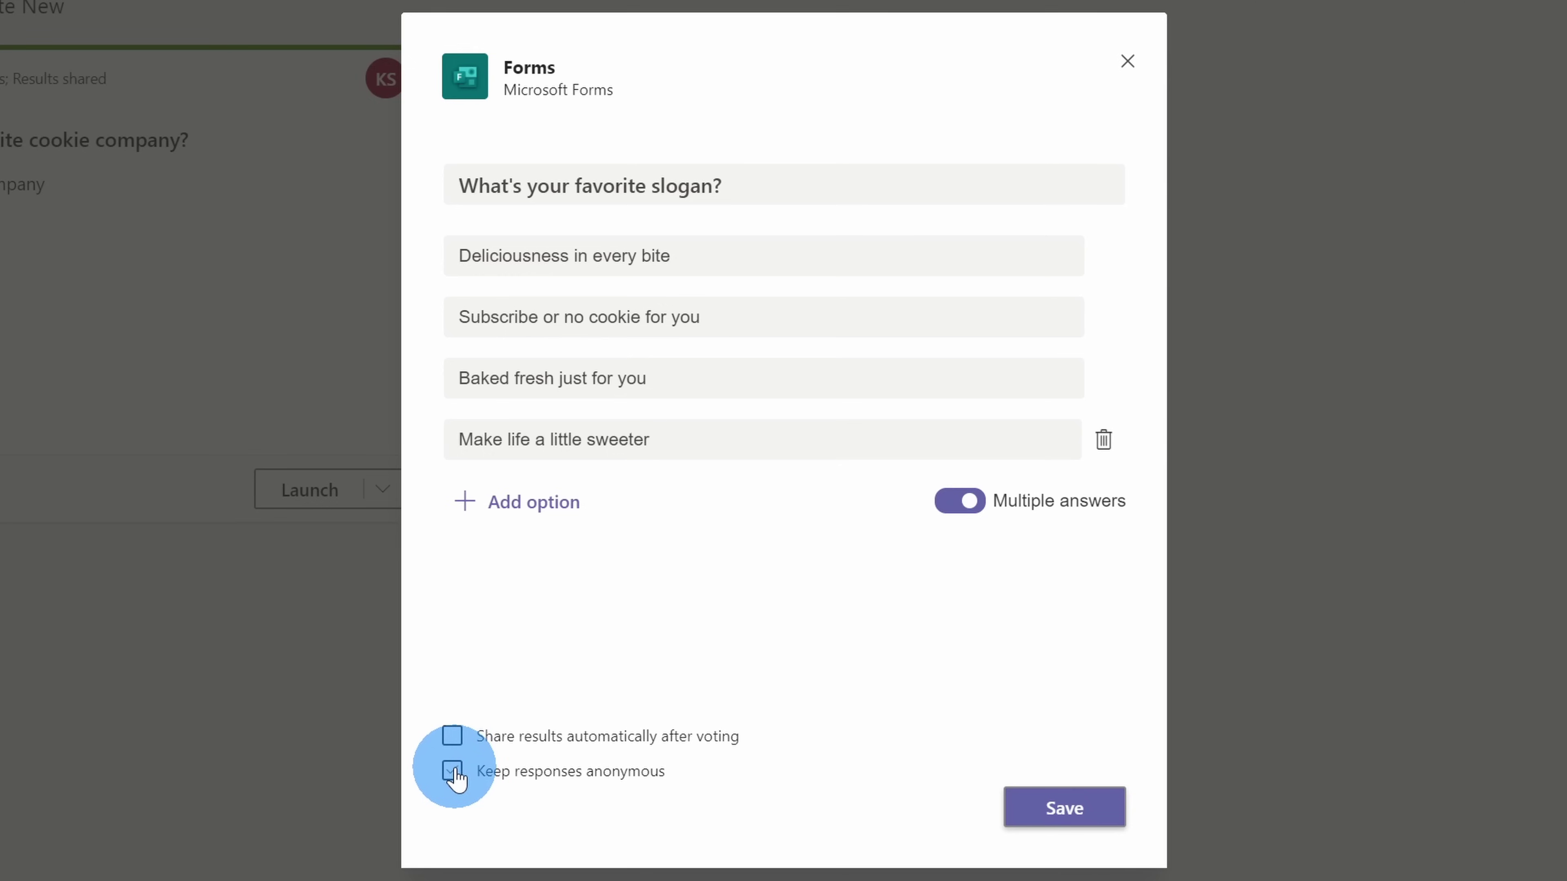
left_click(1048, 809)
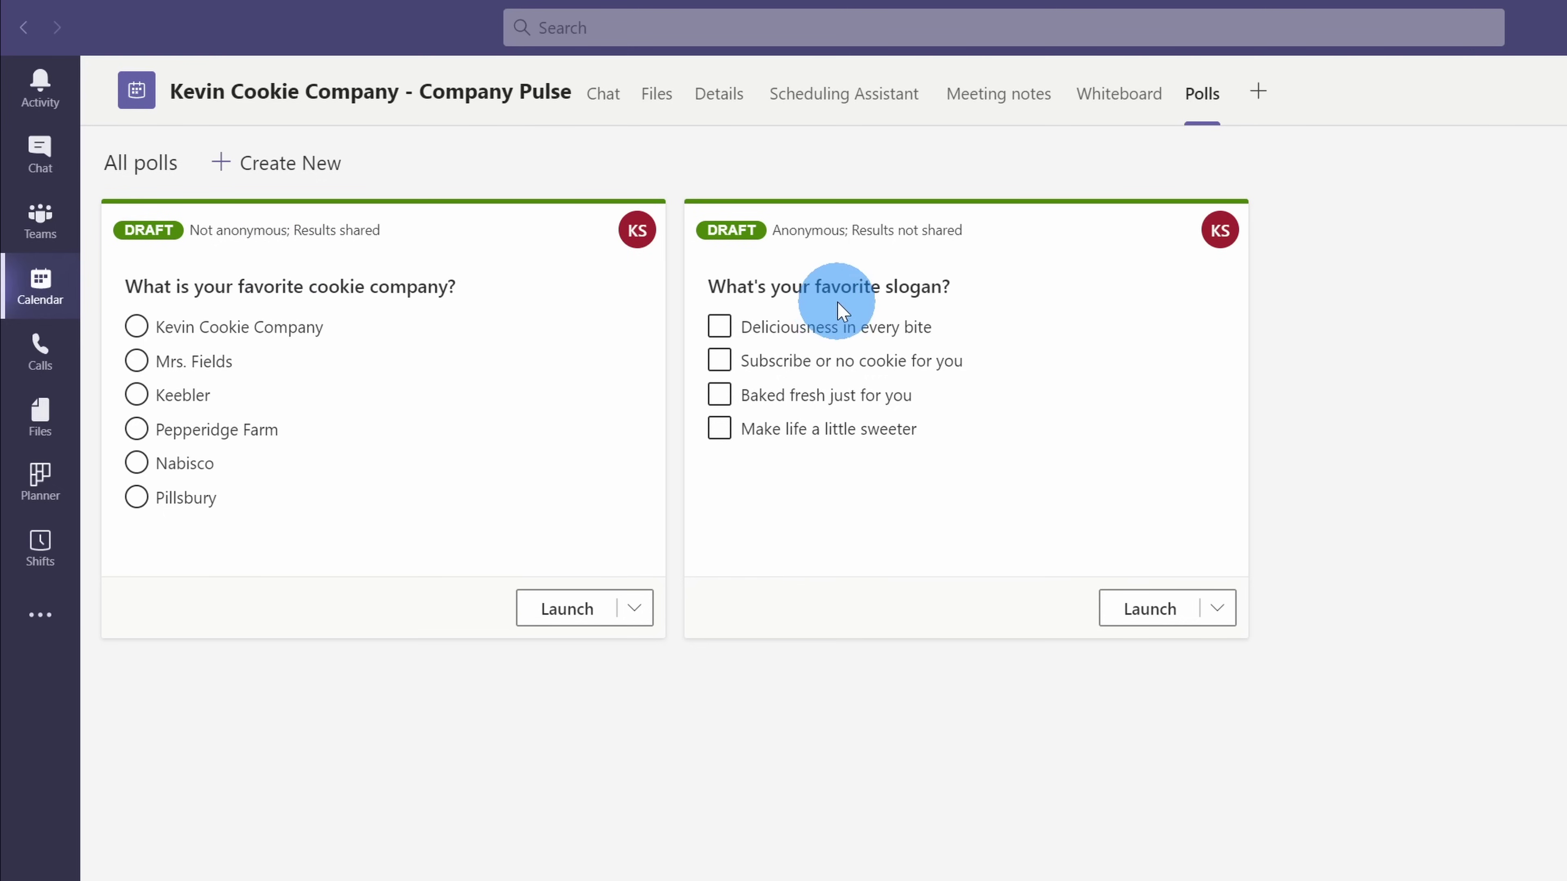
- Drag the slogan poll card ahead of the cookie-company poll in All polls
left_click_drag(976, 299, 450, 263)
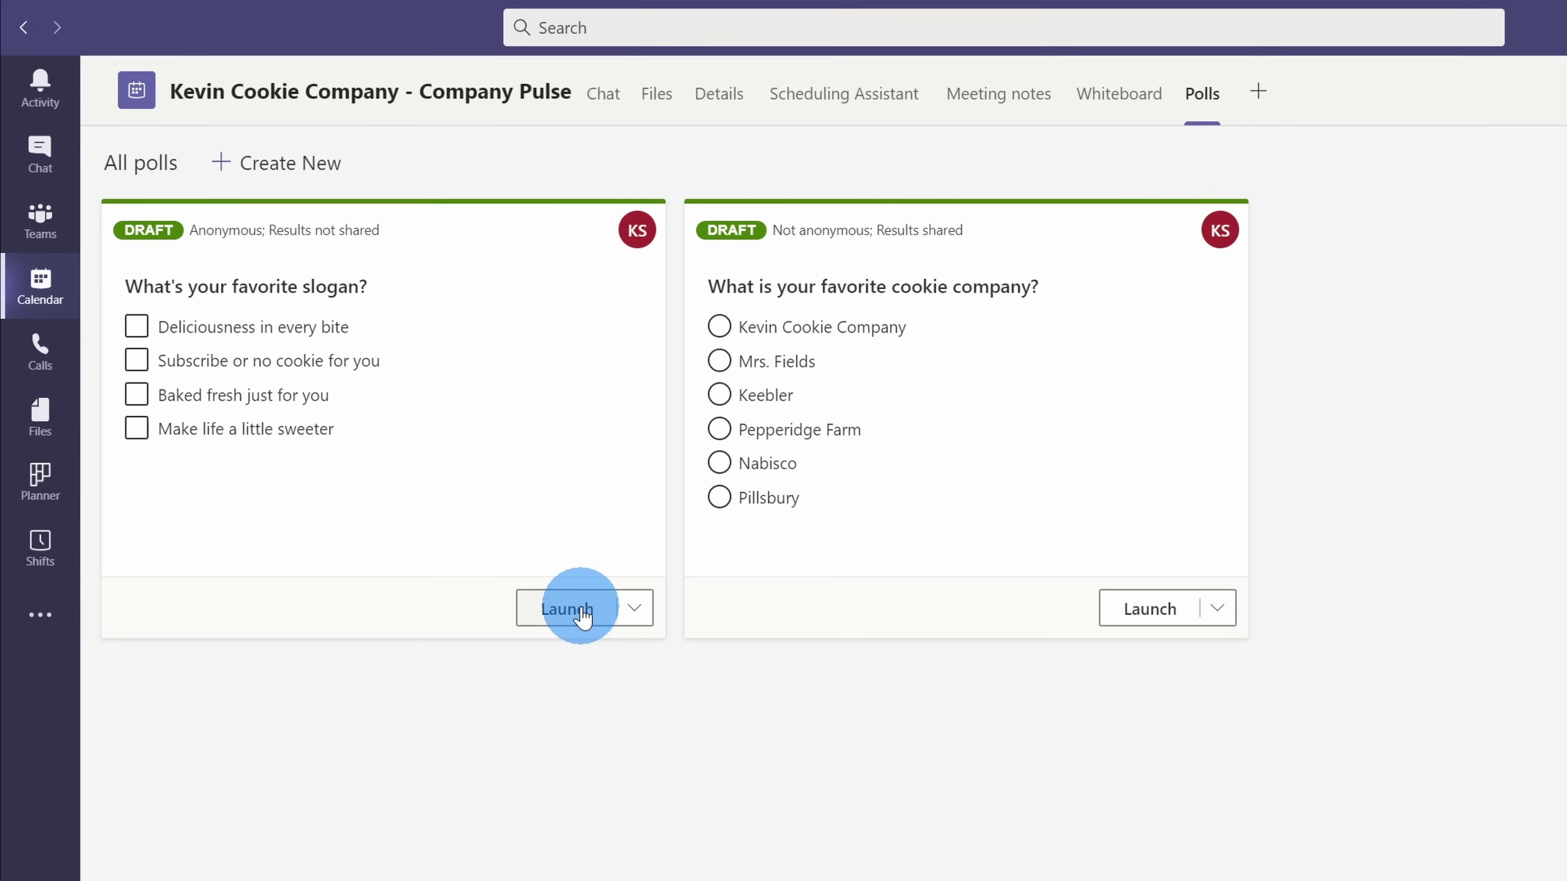
- Launch the 'What's your favorite slogan?' poll for voting
left_click(634, 609)
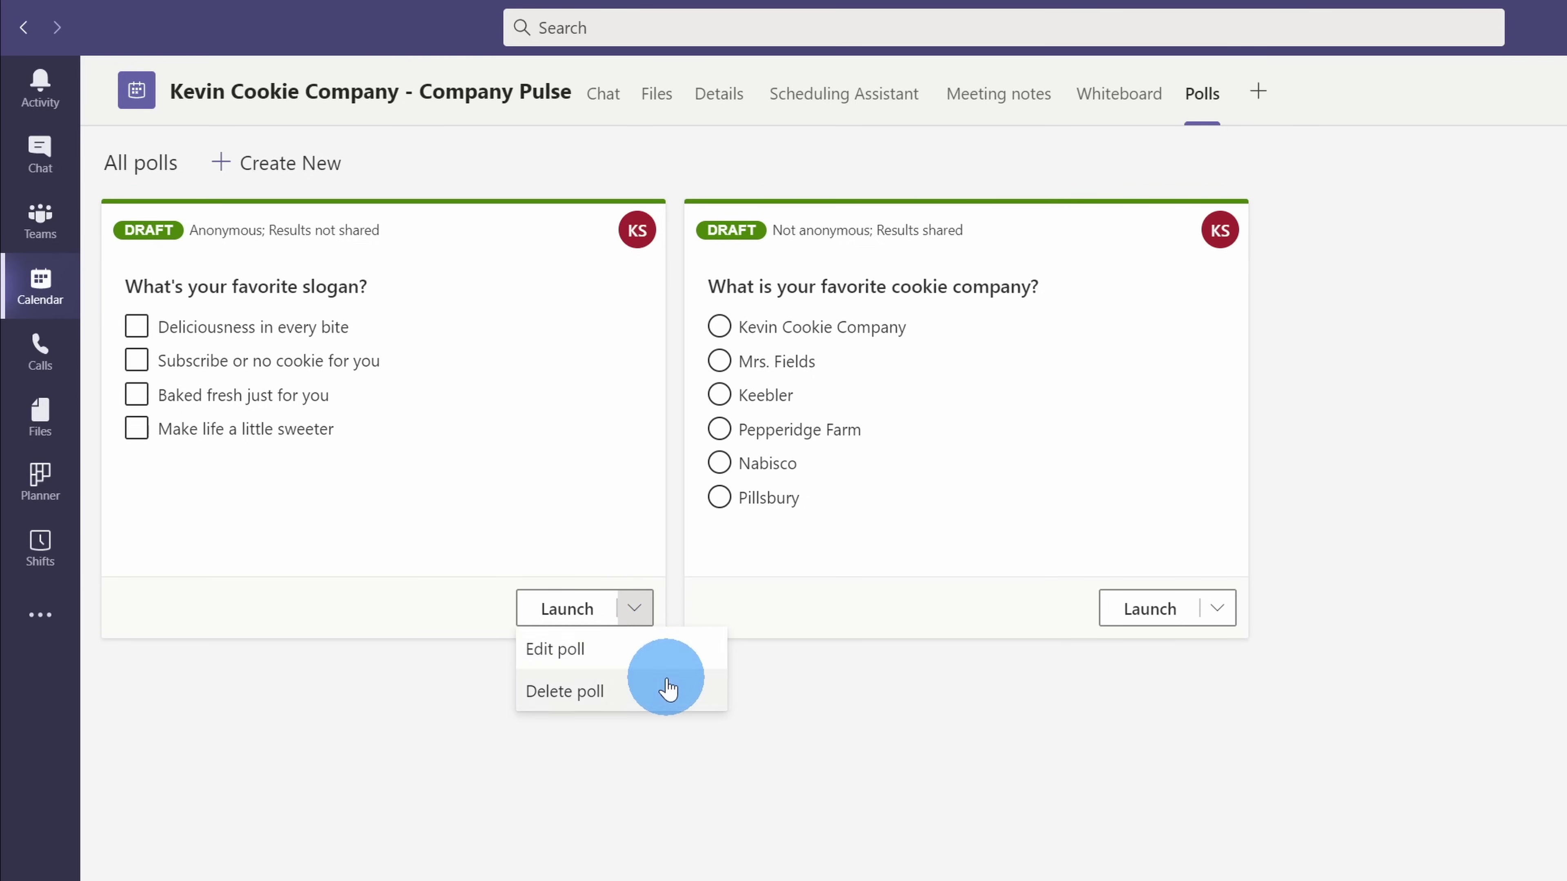
left_click(639, 532)
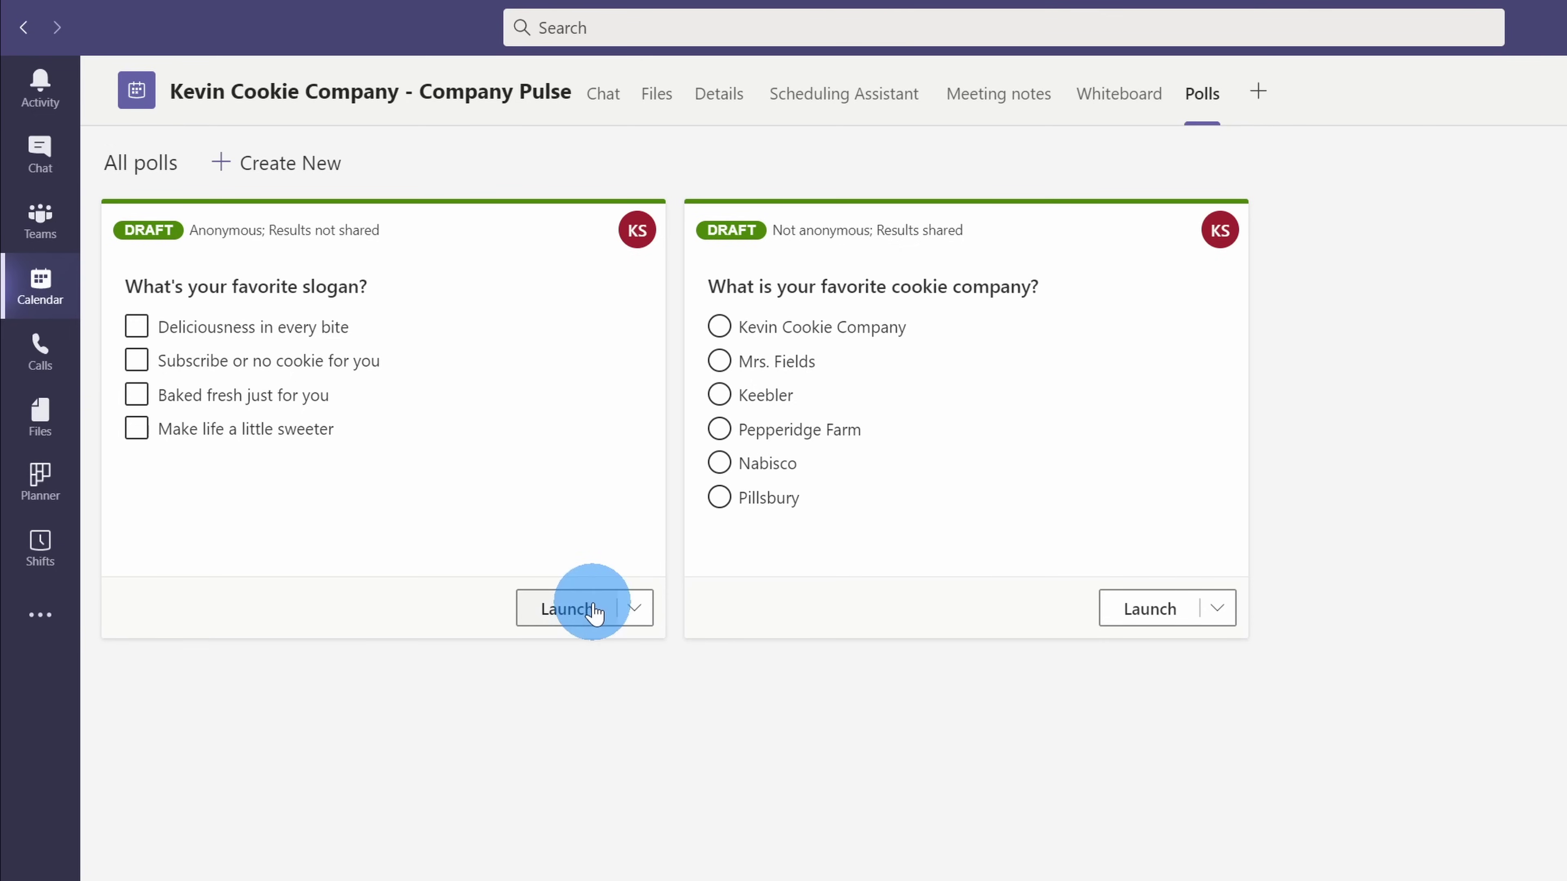
left_click(568, 608)
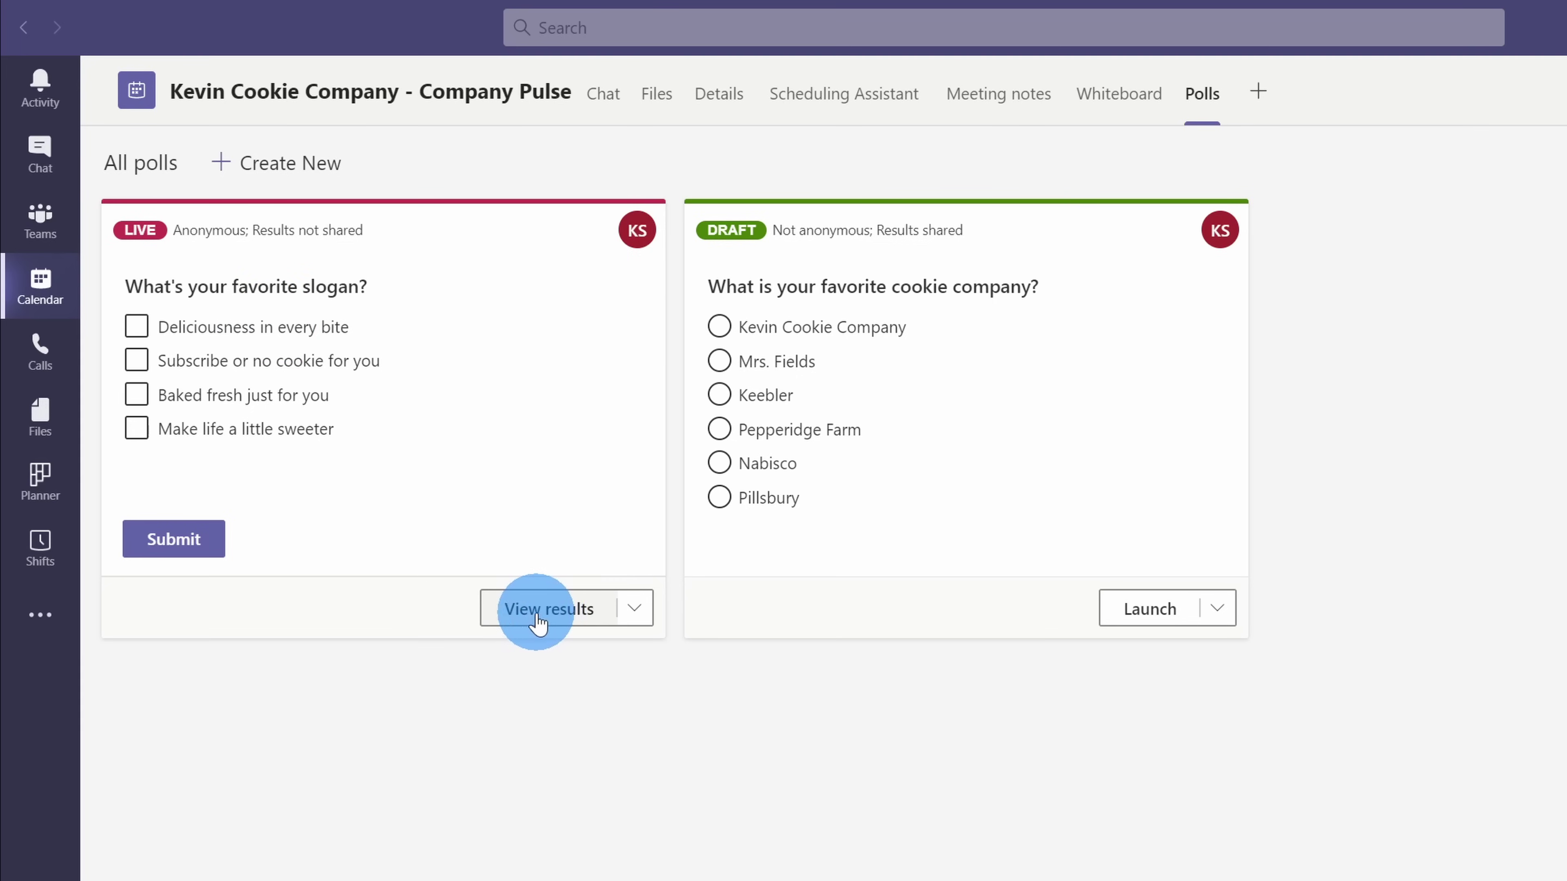
left_click(630, 611)
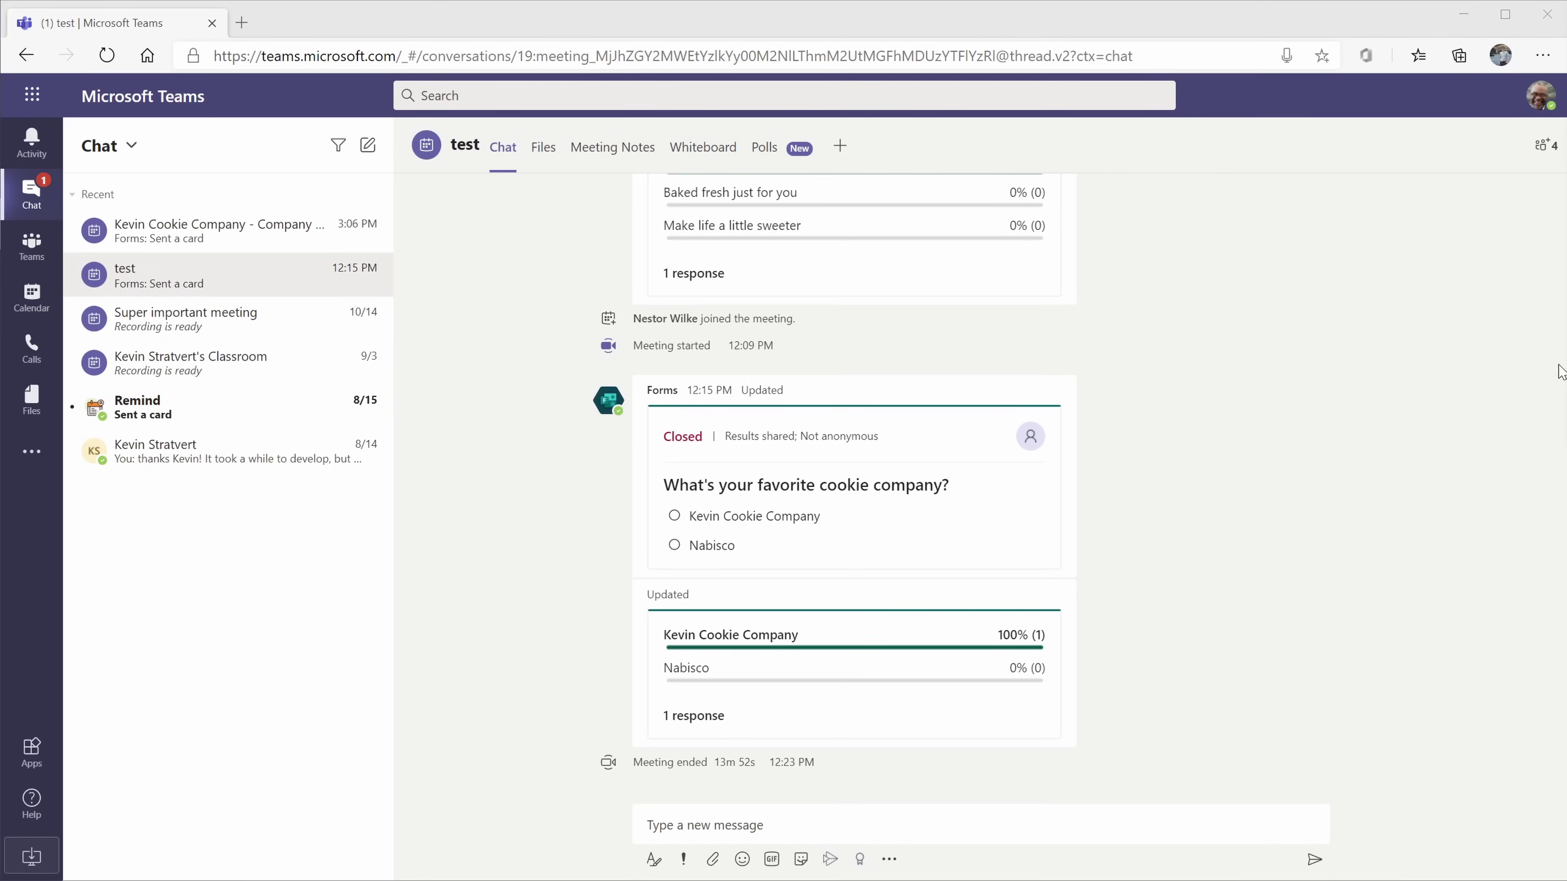
- In the Company Pulse chat, vote 'Subscribe or no cookie for you' on the slogan poll
left_click(36, 198)
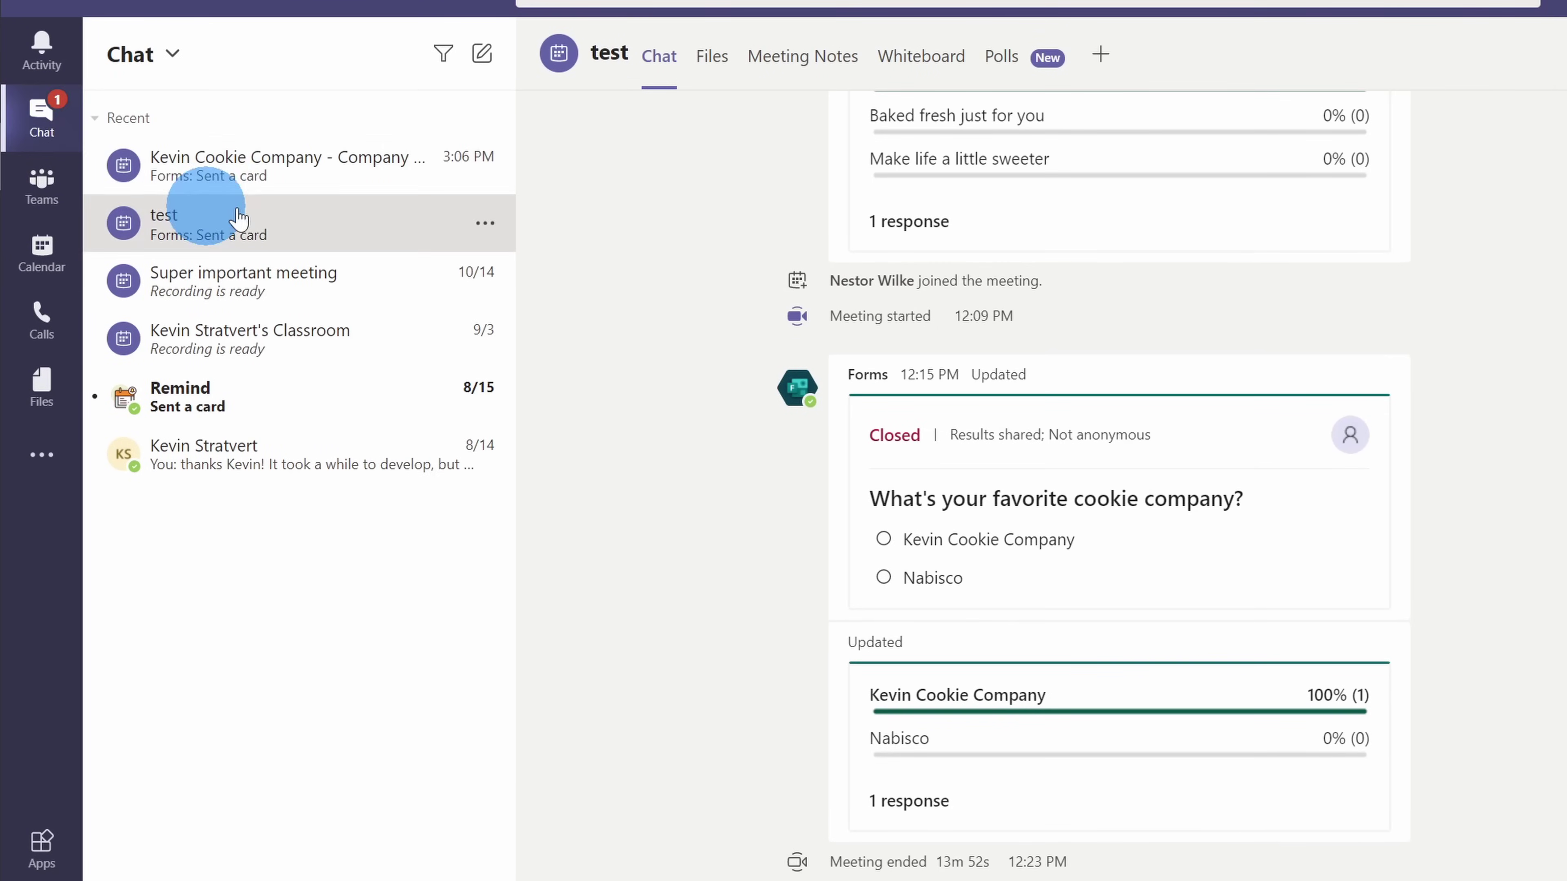
left_click(318, 176)
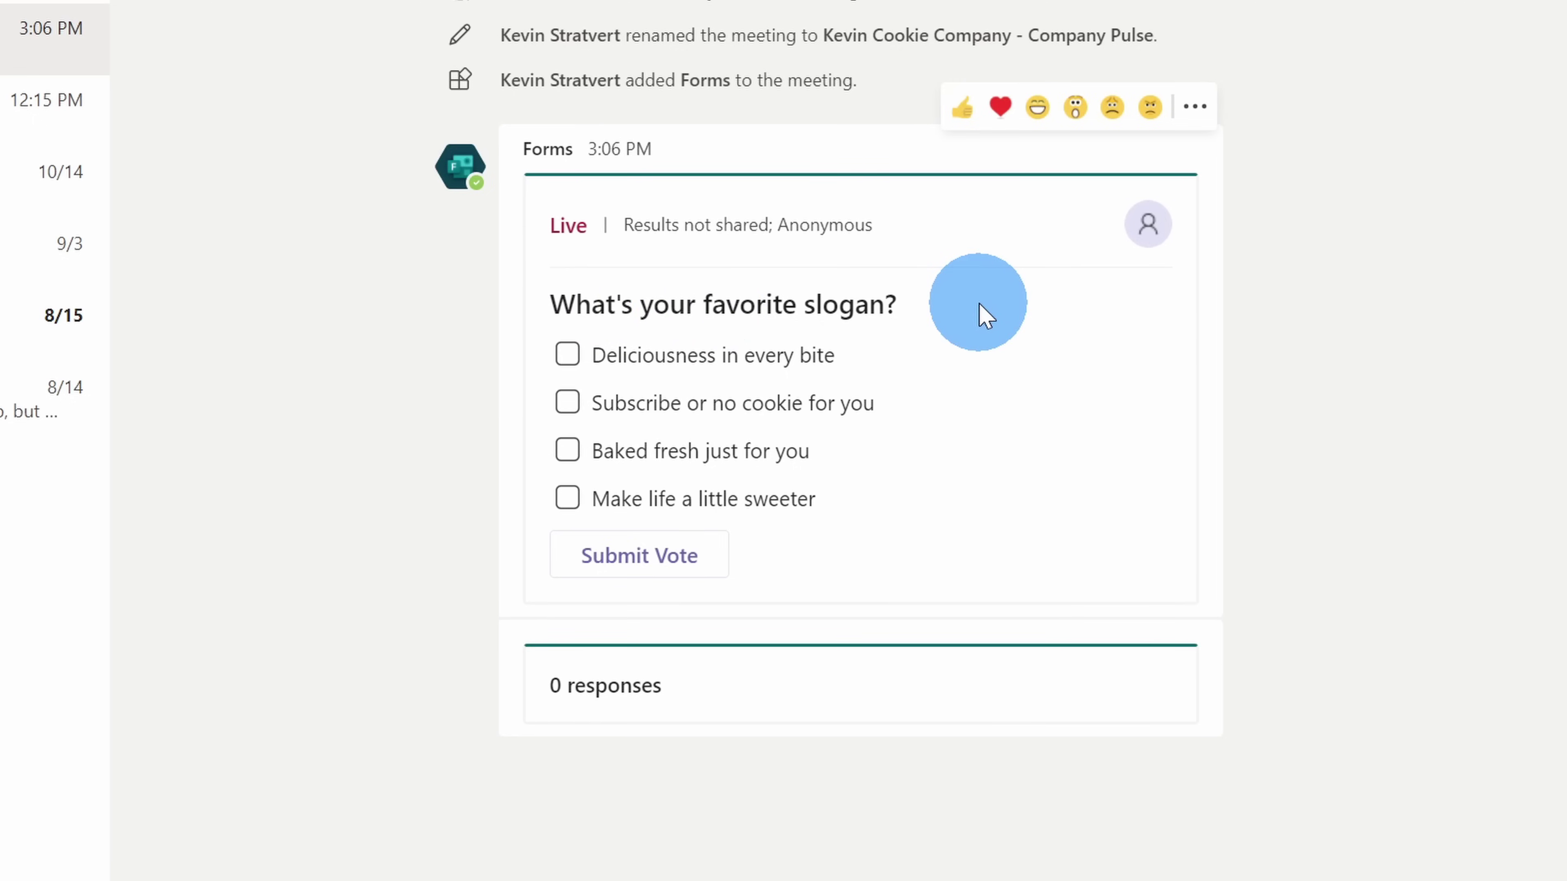
left_click(568, 407)
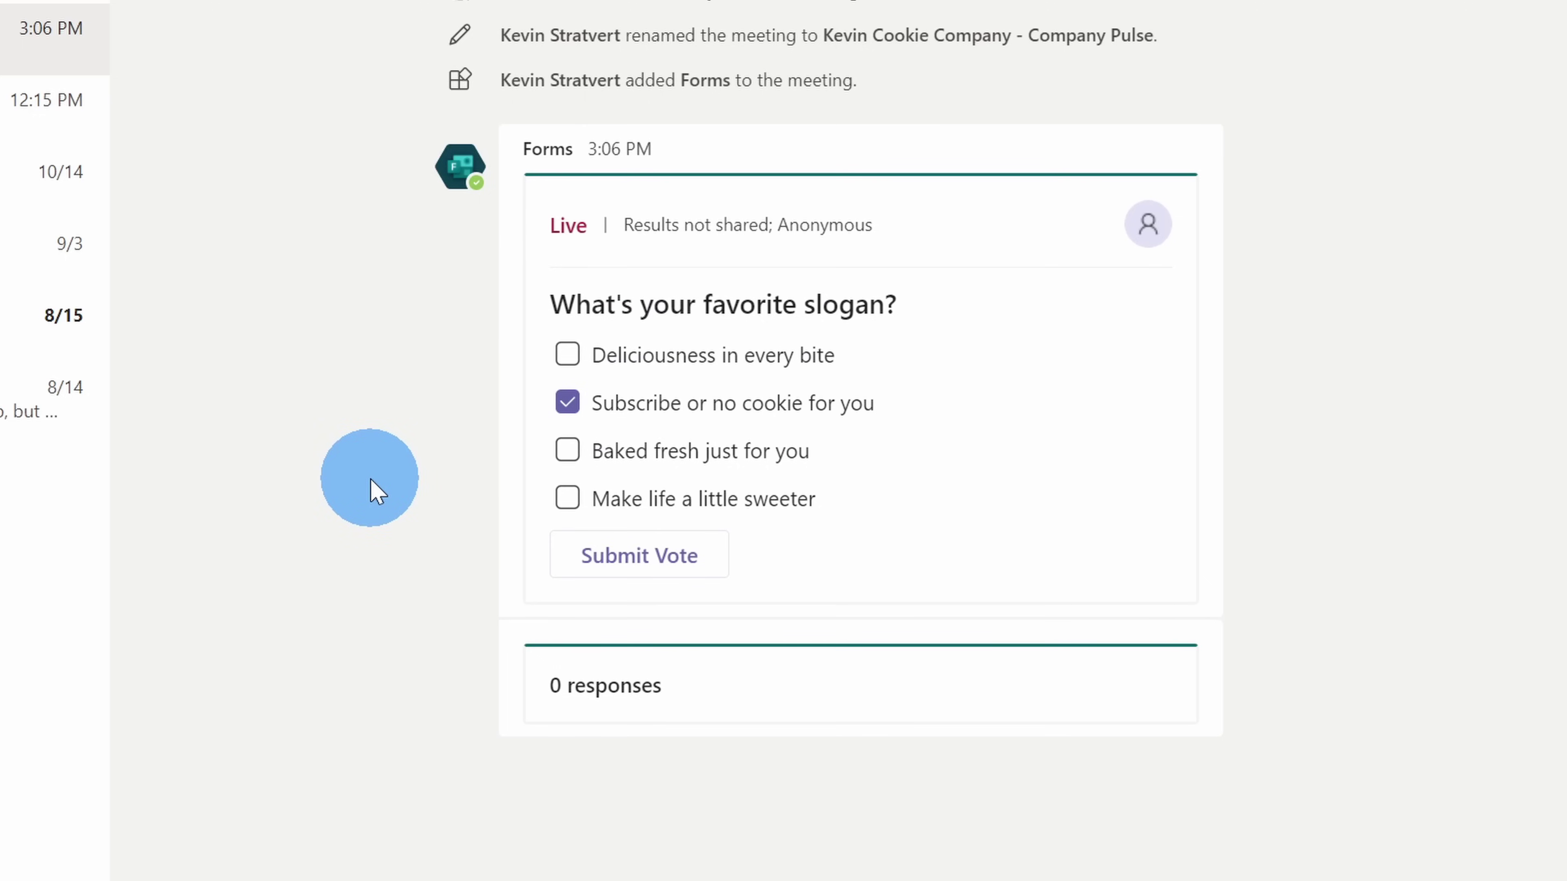
left_click(693, 571)
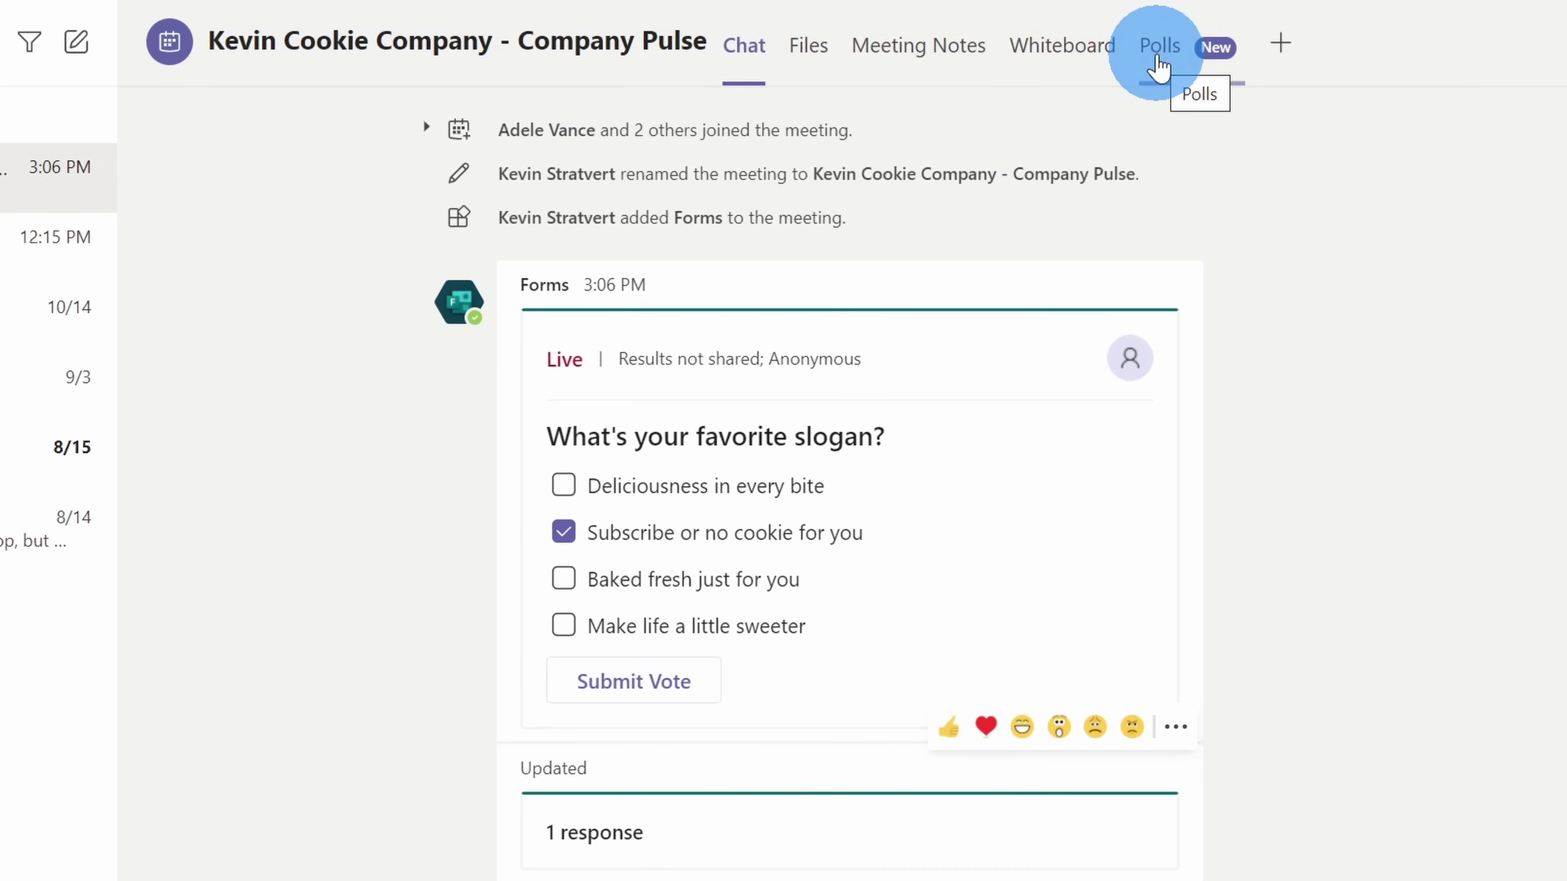
- Review the meeting's polls, then go back to the Company Pulse meeting details
left_click(1158, 58)
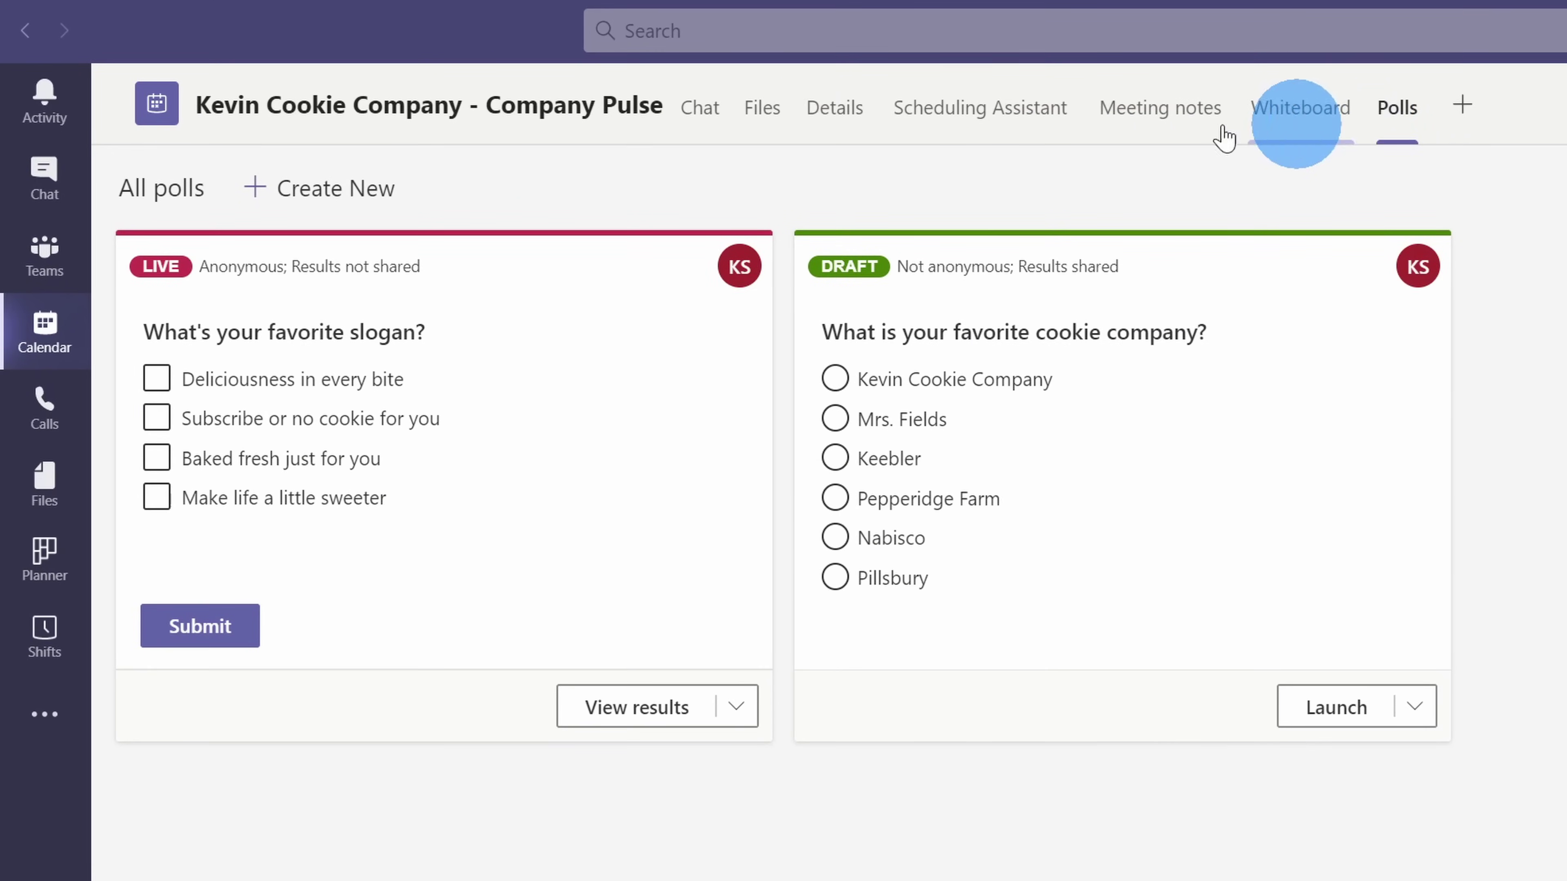
left_click(833, 111)
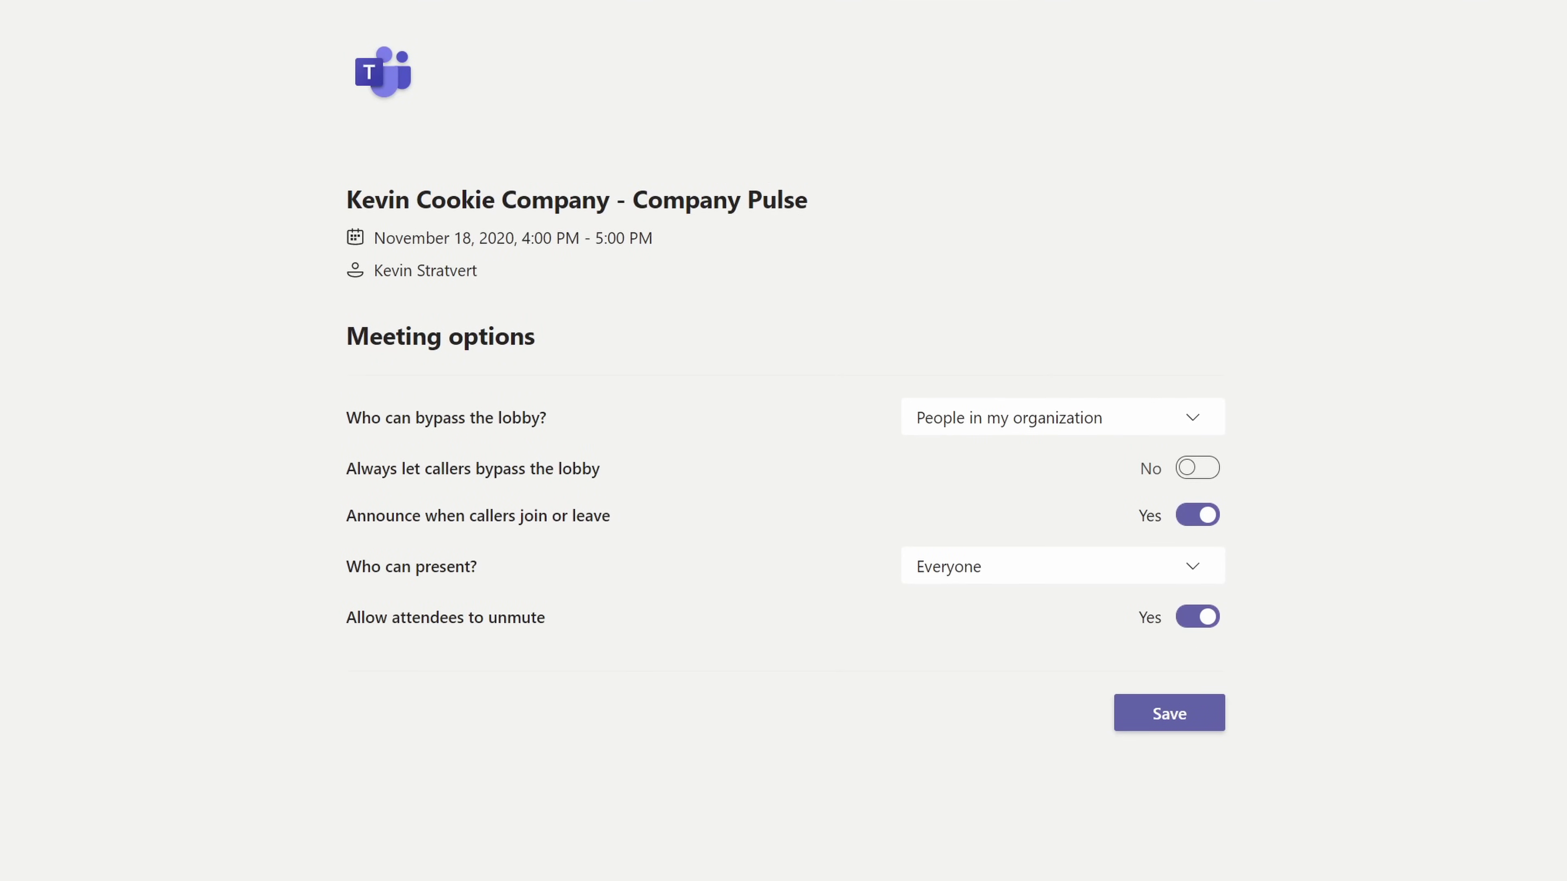
- Limit presenting to Specific people, add the searched participant as presenter, and save the meeting options
left_click(1425, 260)
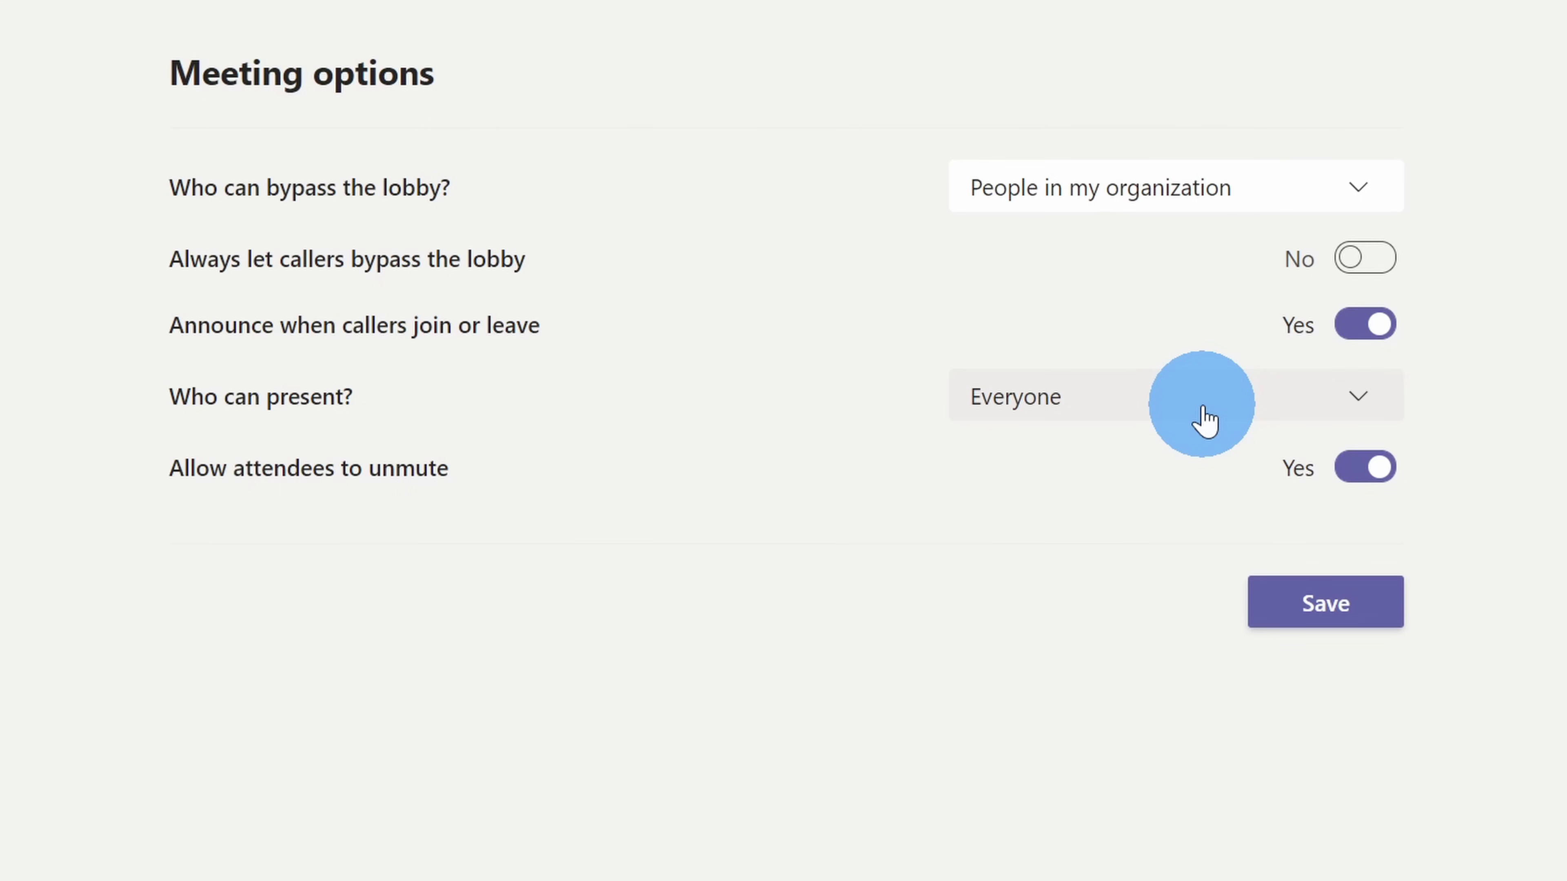
left_click(1204, 421)
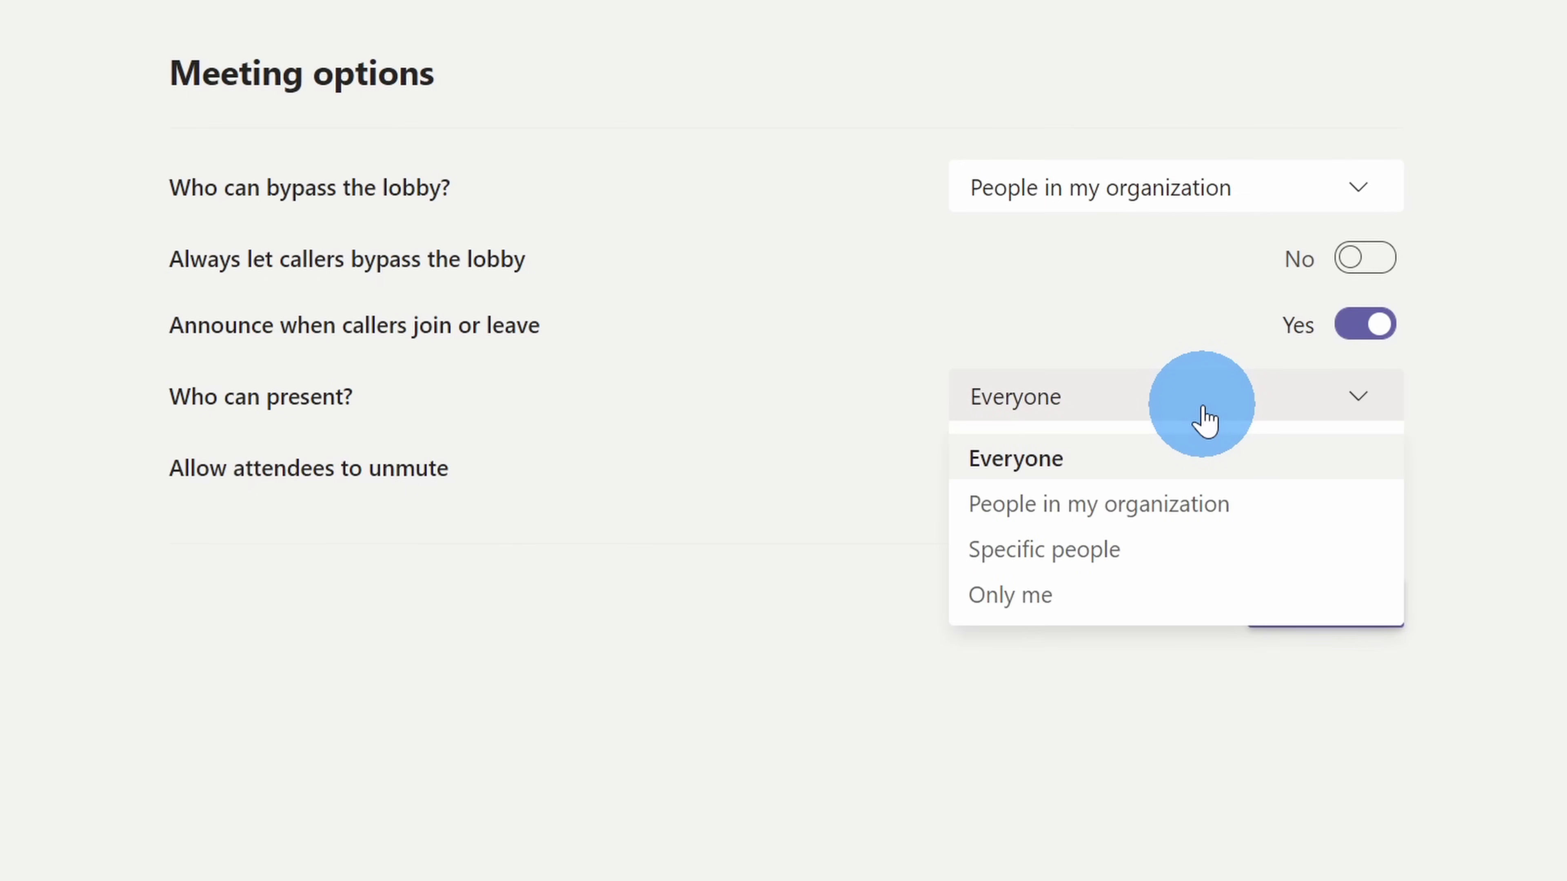
left_click(1191, 553)
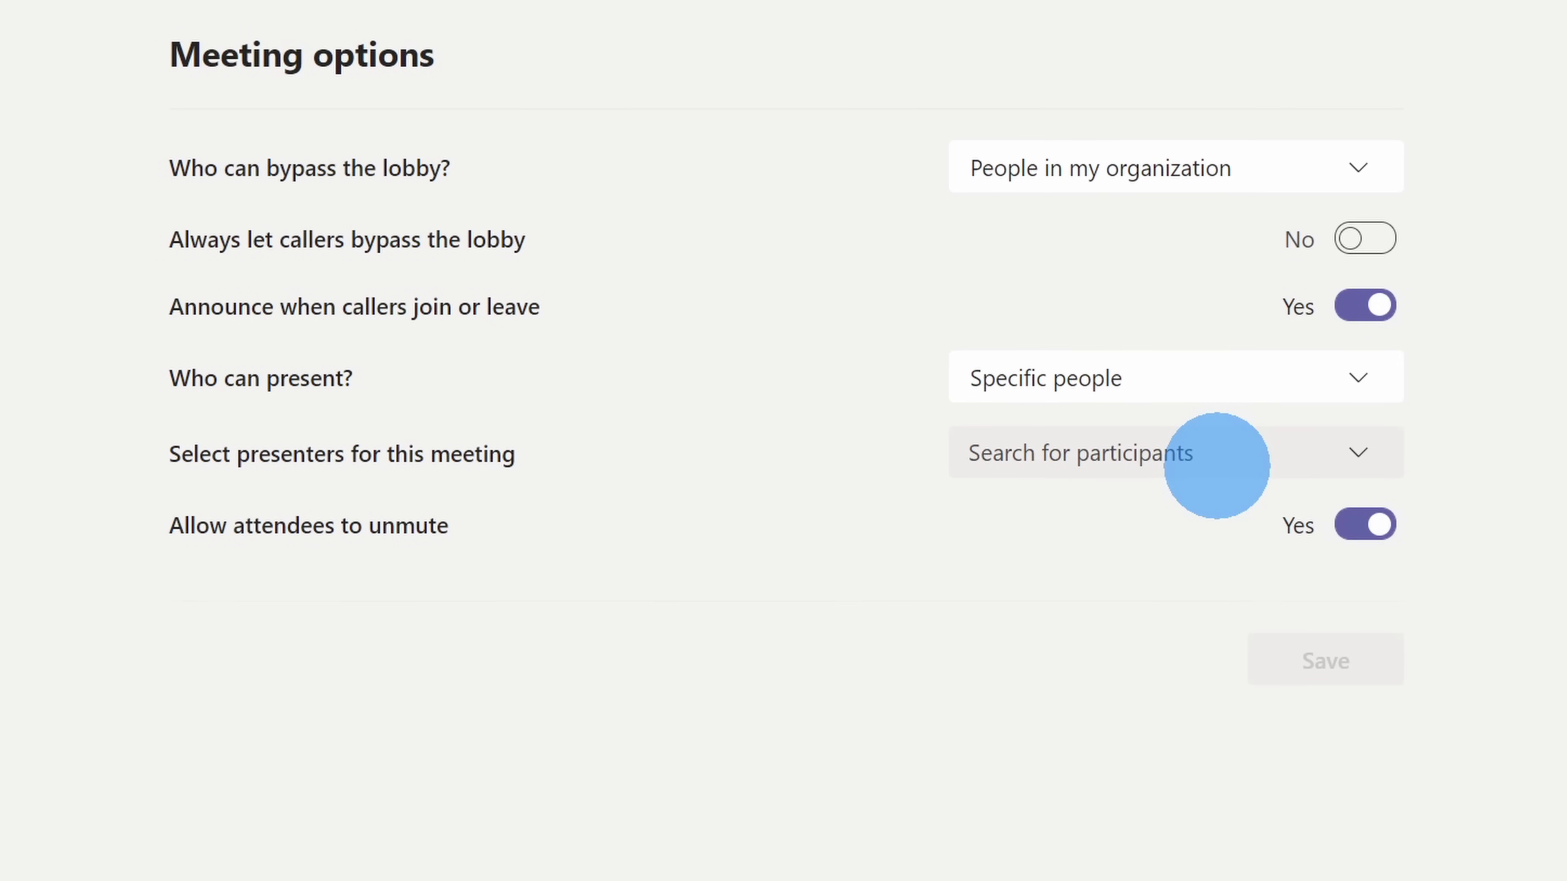
left_click(1217, 466)
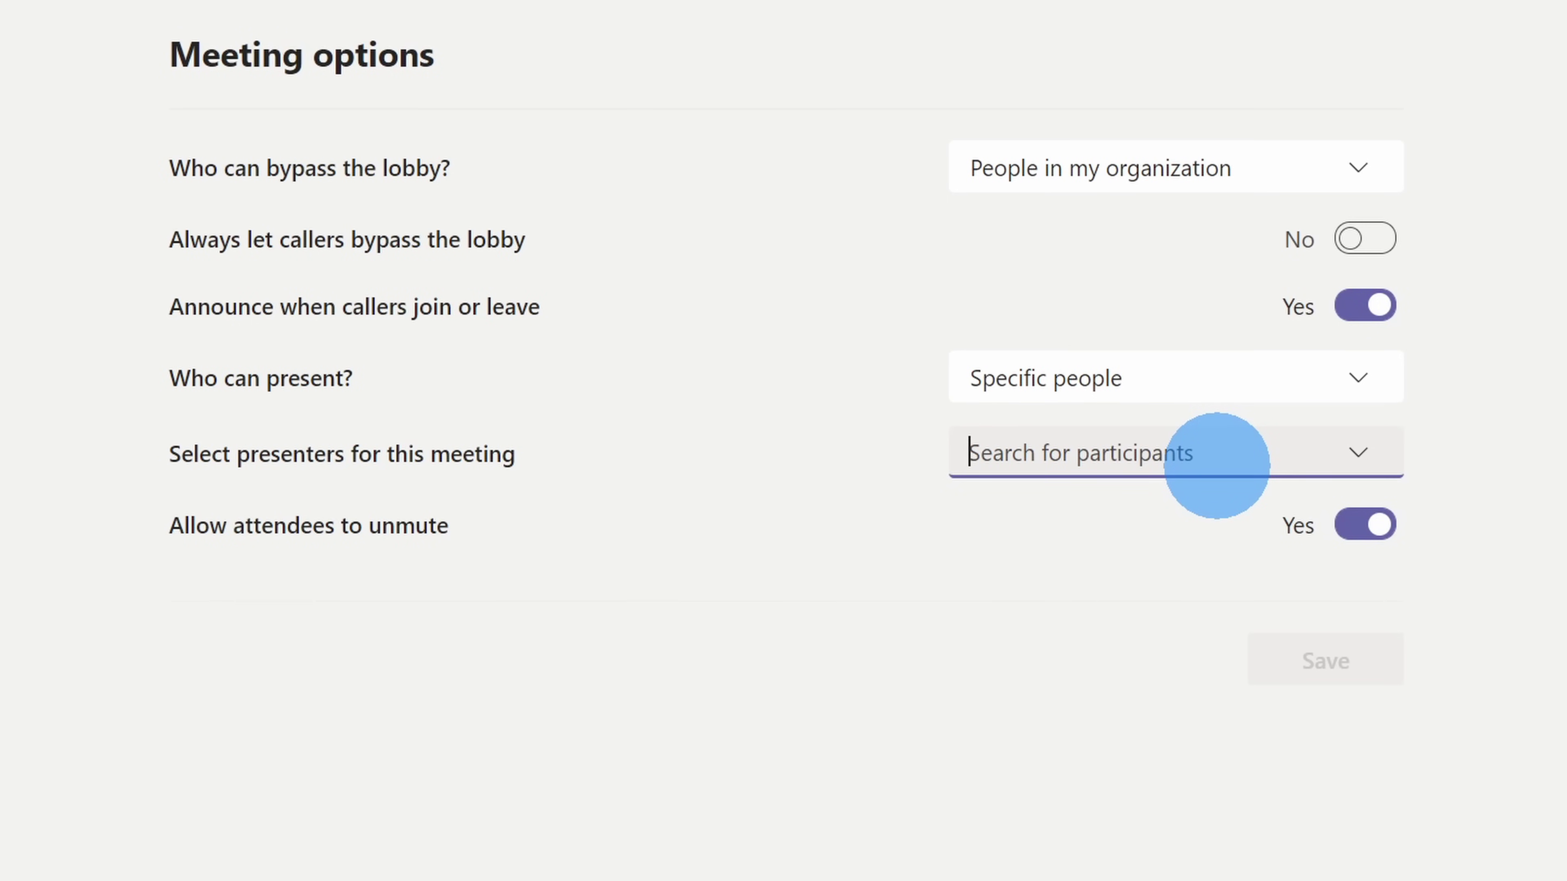
type("diego")
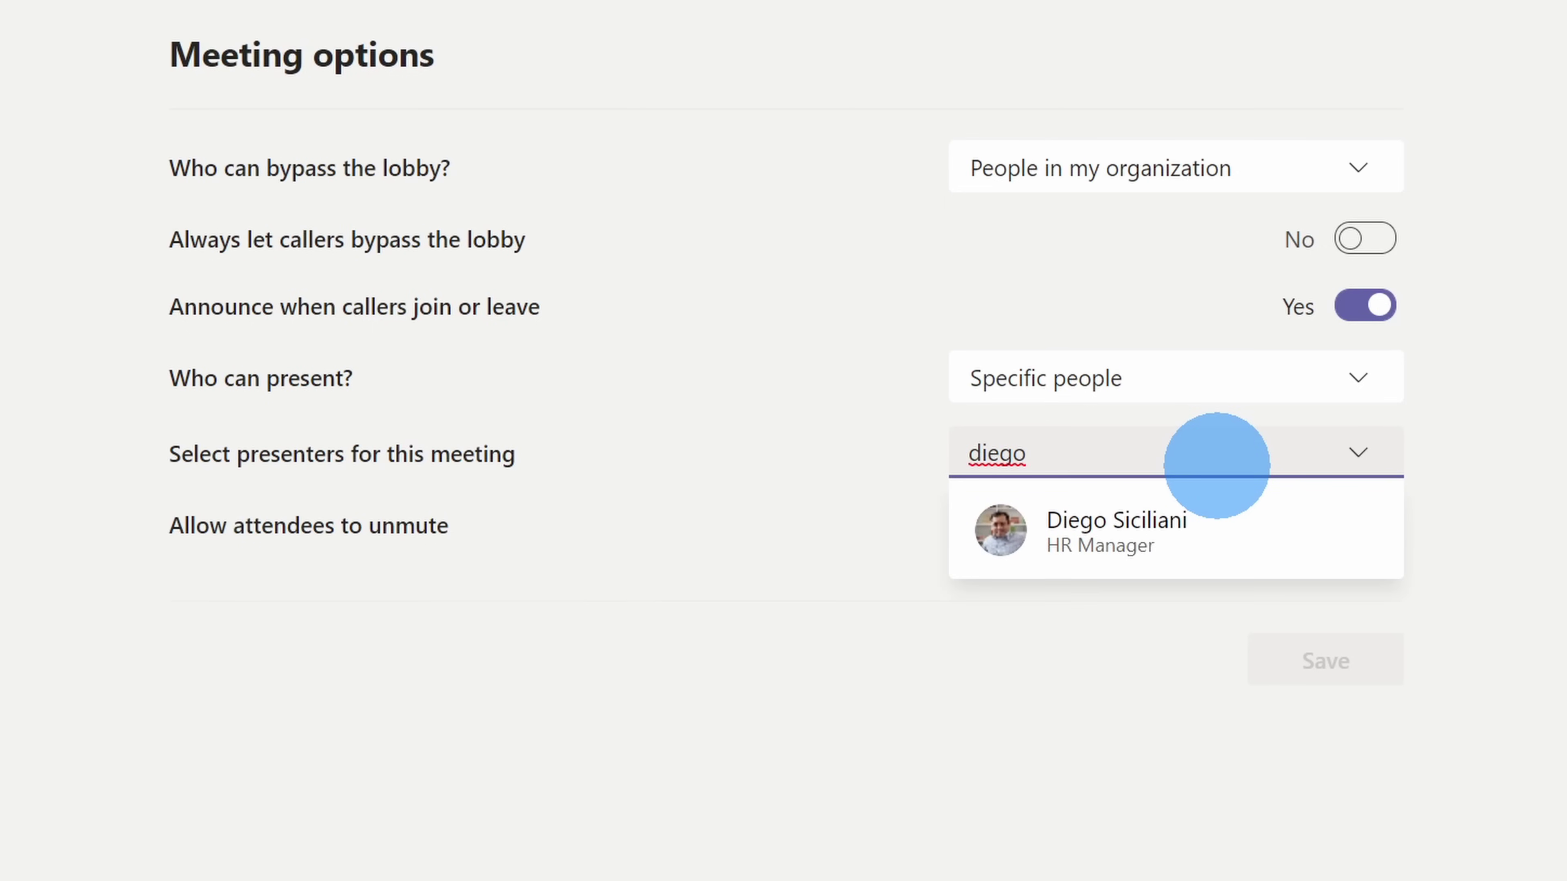
left_click(1247, 531)
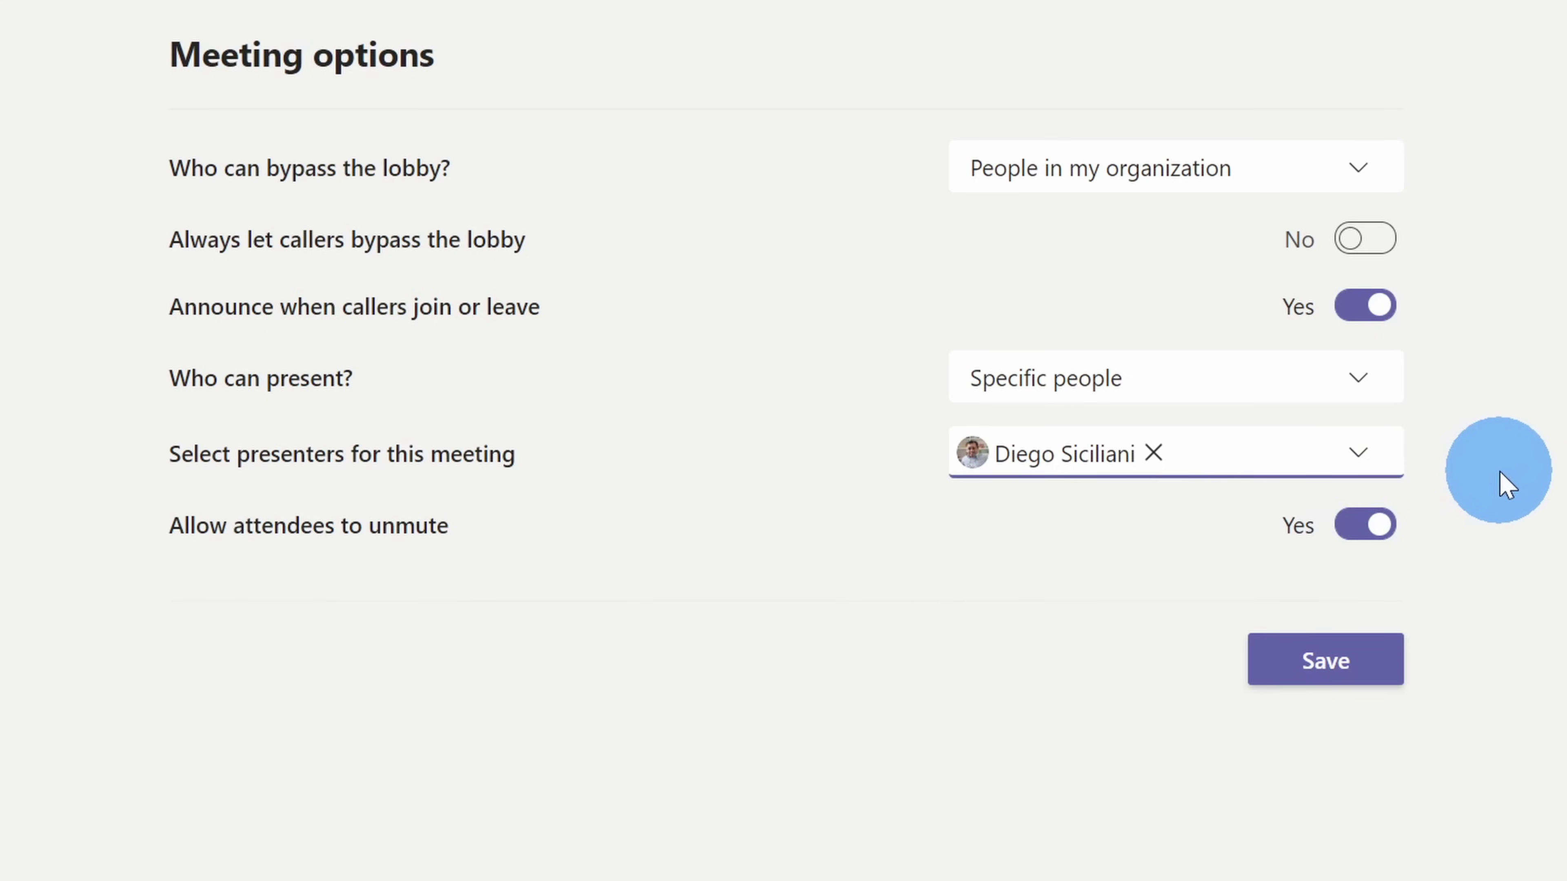
left_click(1329, 663)
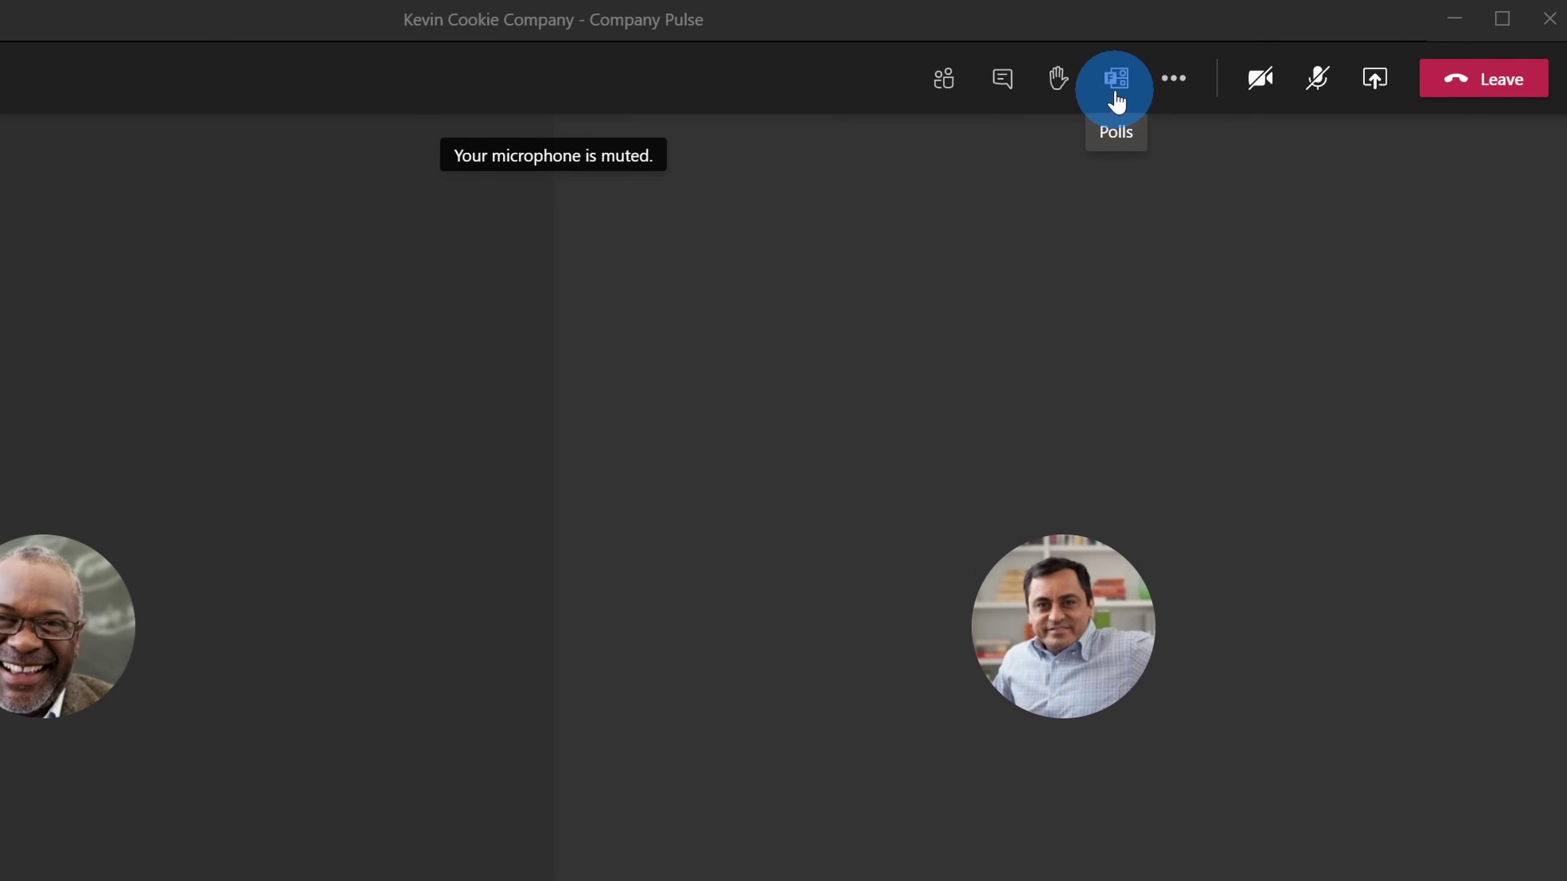
- Open the Polls panel without creating a poll, and scroll down to the draft cookie company poll
left_click(1116, 87)
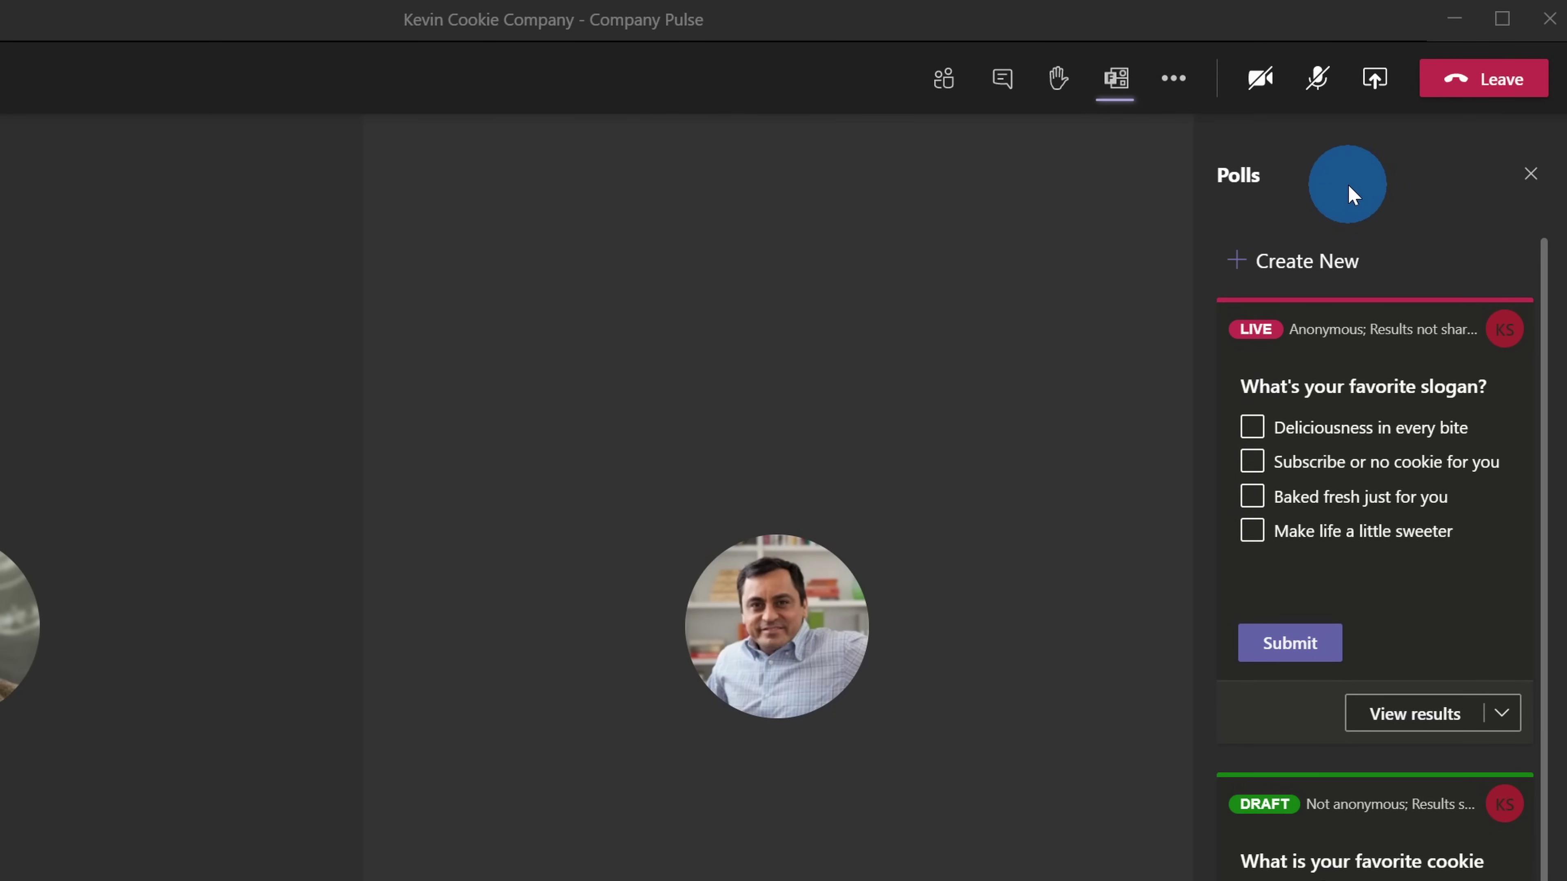
left_click(1296, 264)
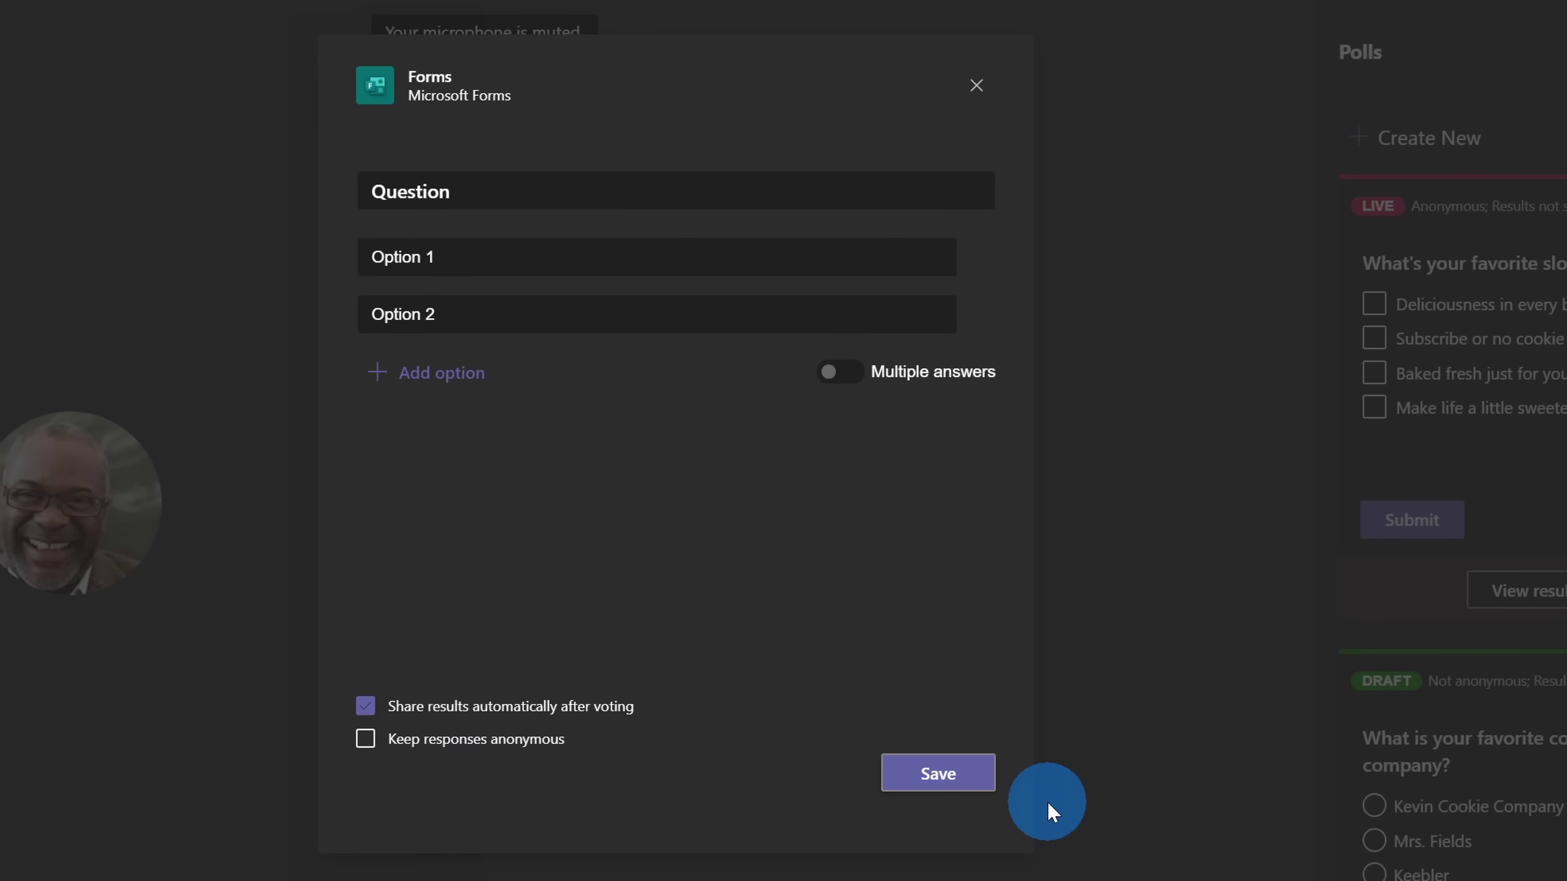
left_click(976, 84)
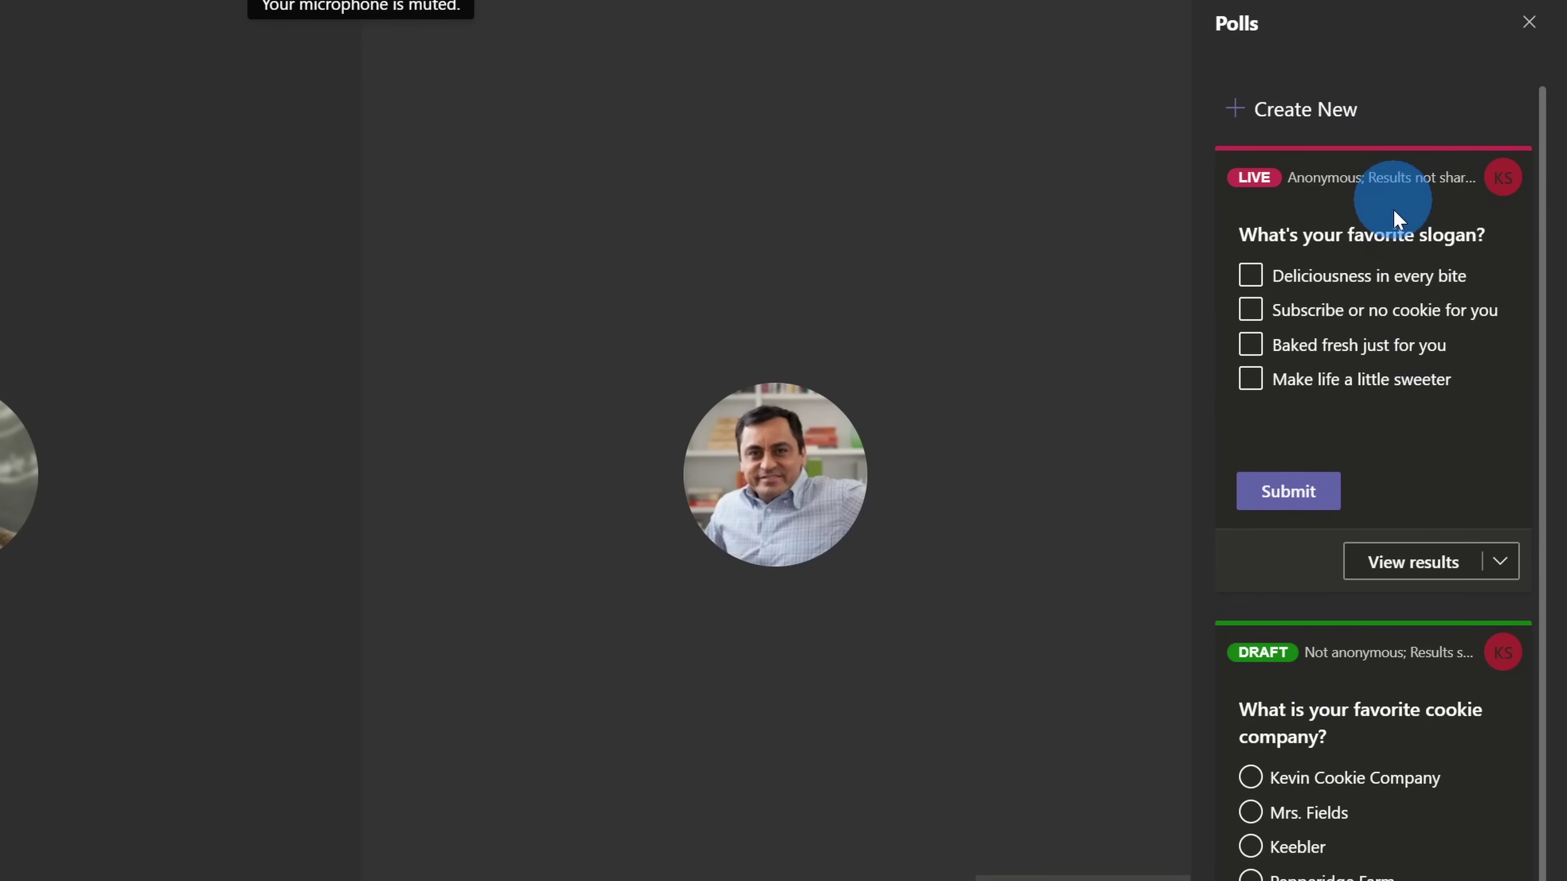
left_click(1529, 347)
left_click(1407, 331)
scroll(1405, 391, "down", 2)
scroll(1420, 673, "up", 2)
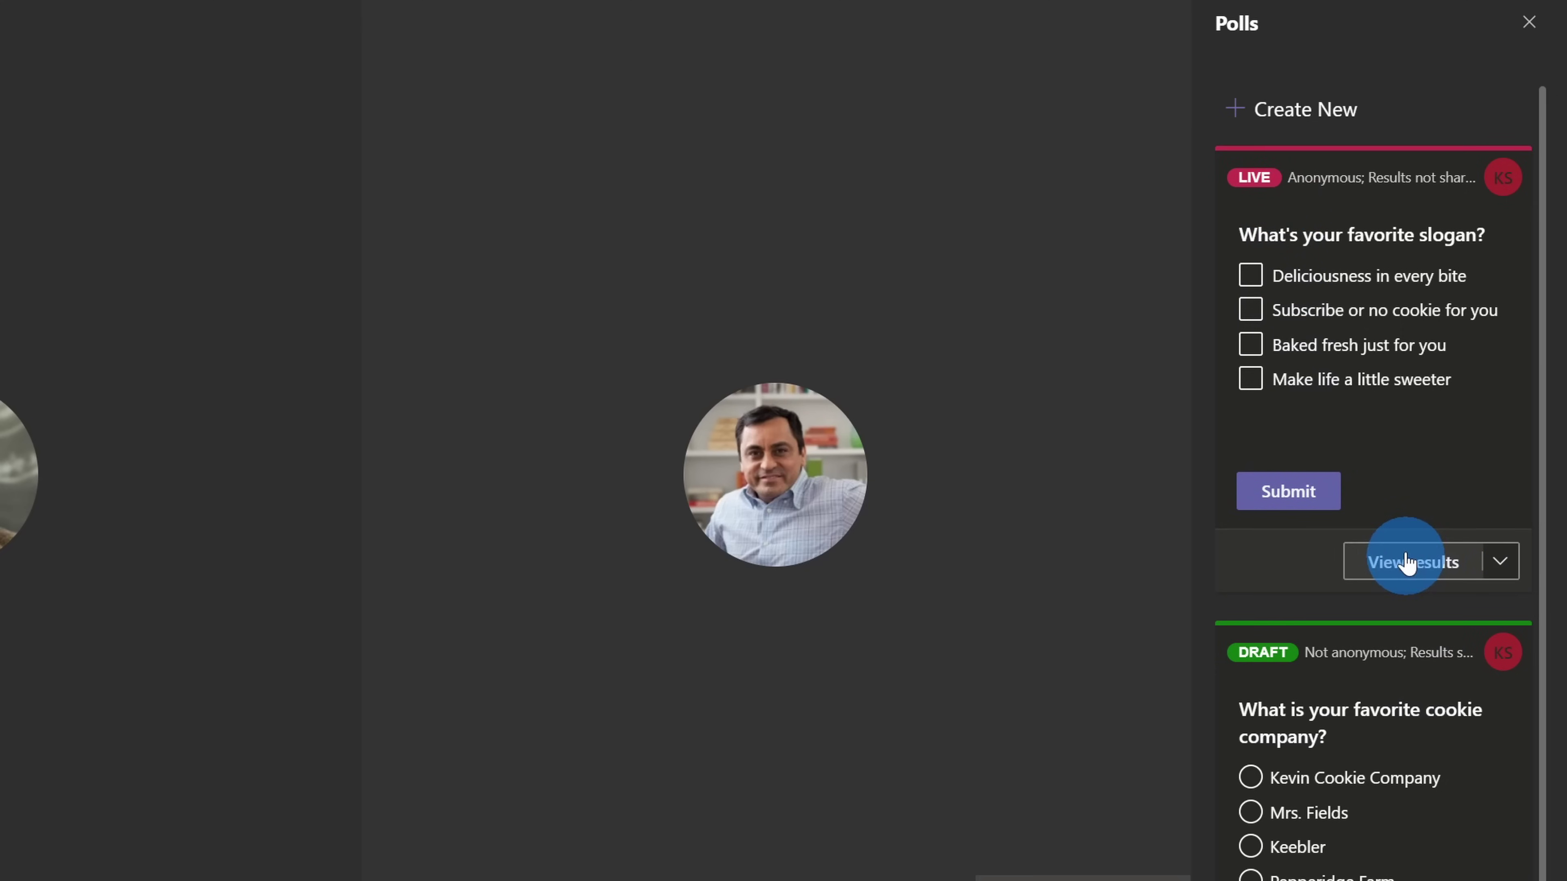
scroll(1403, 460, "down", 2)
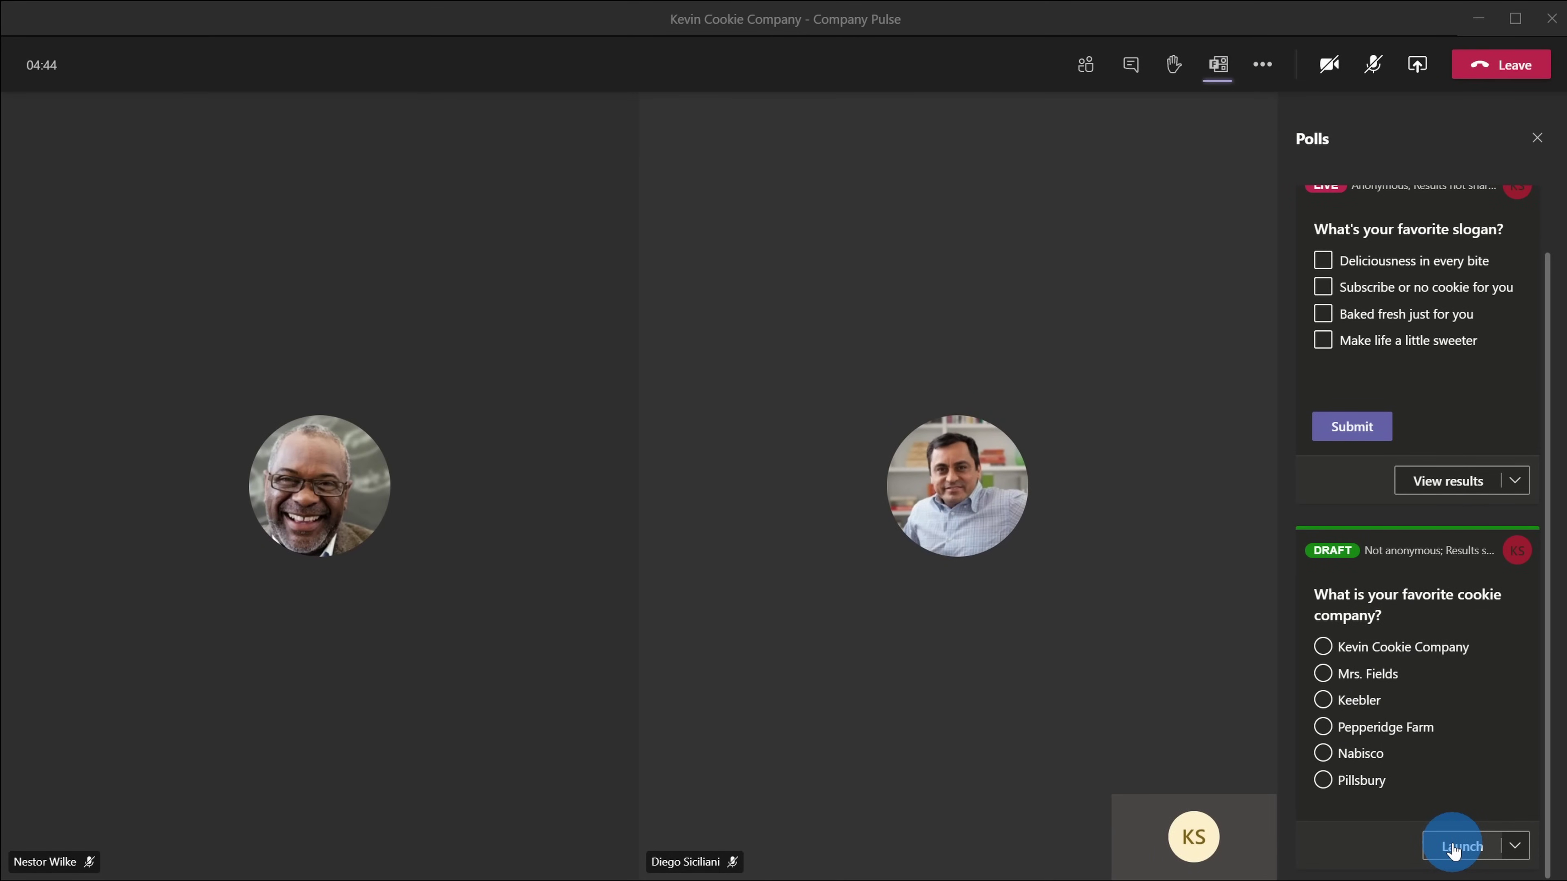
- Launch the draft cookie company poll and submit a vote for Kevin Cookie Company
left_click(1453, 847)
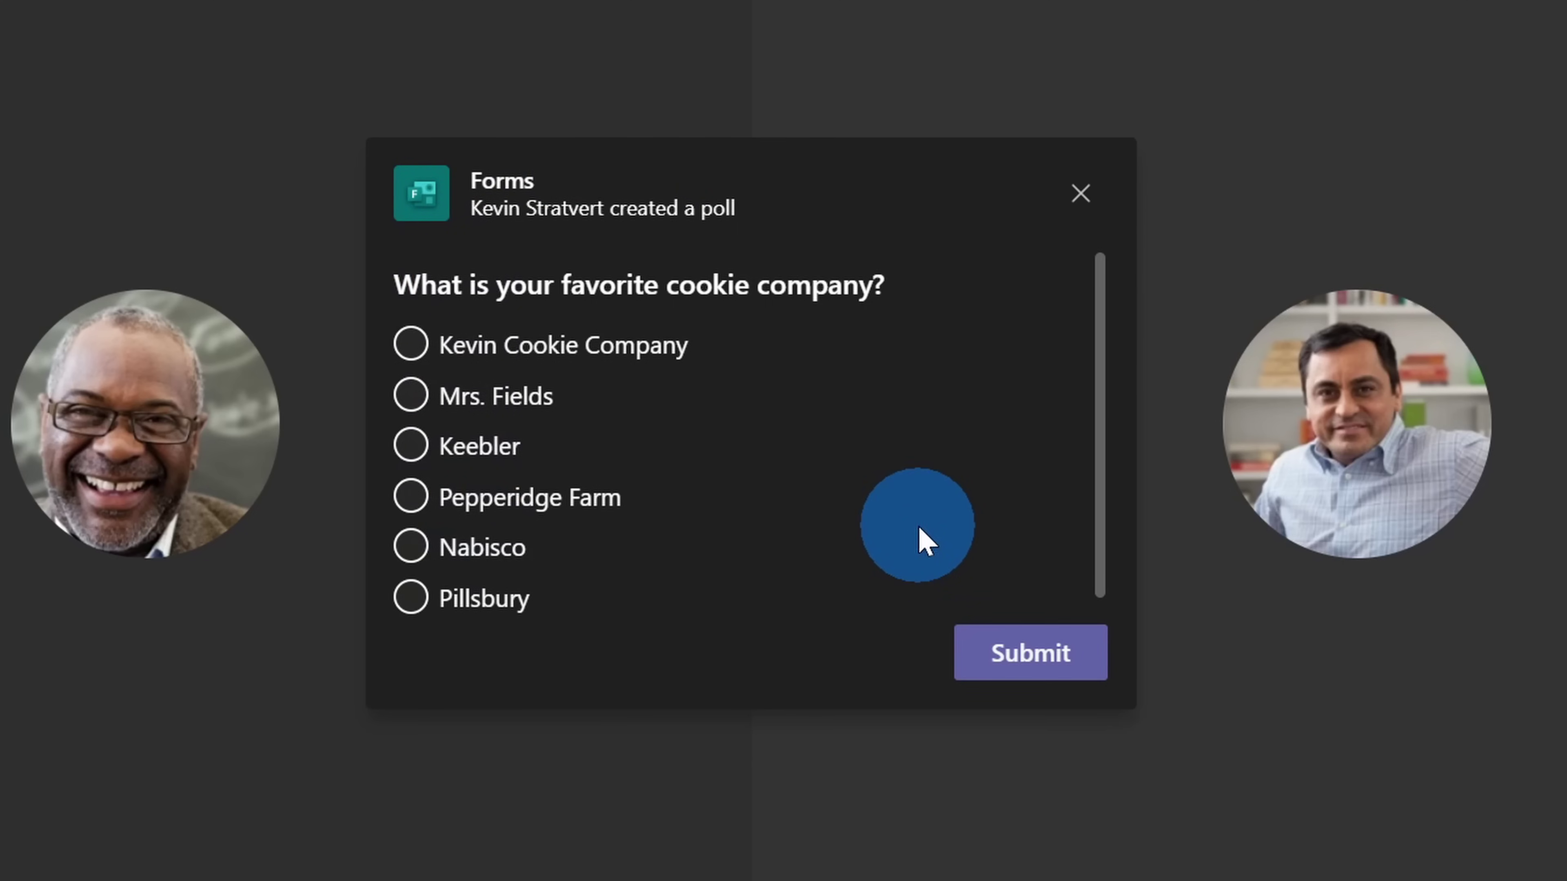
left_click(439, 336)
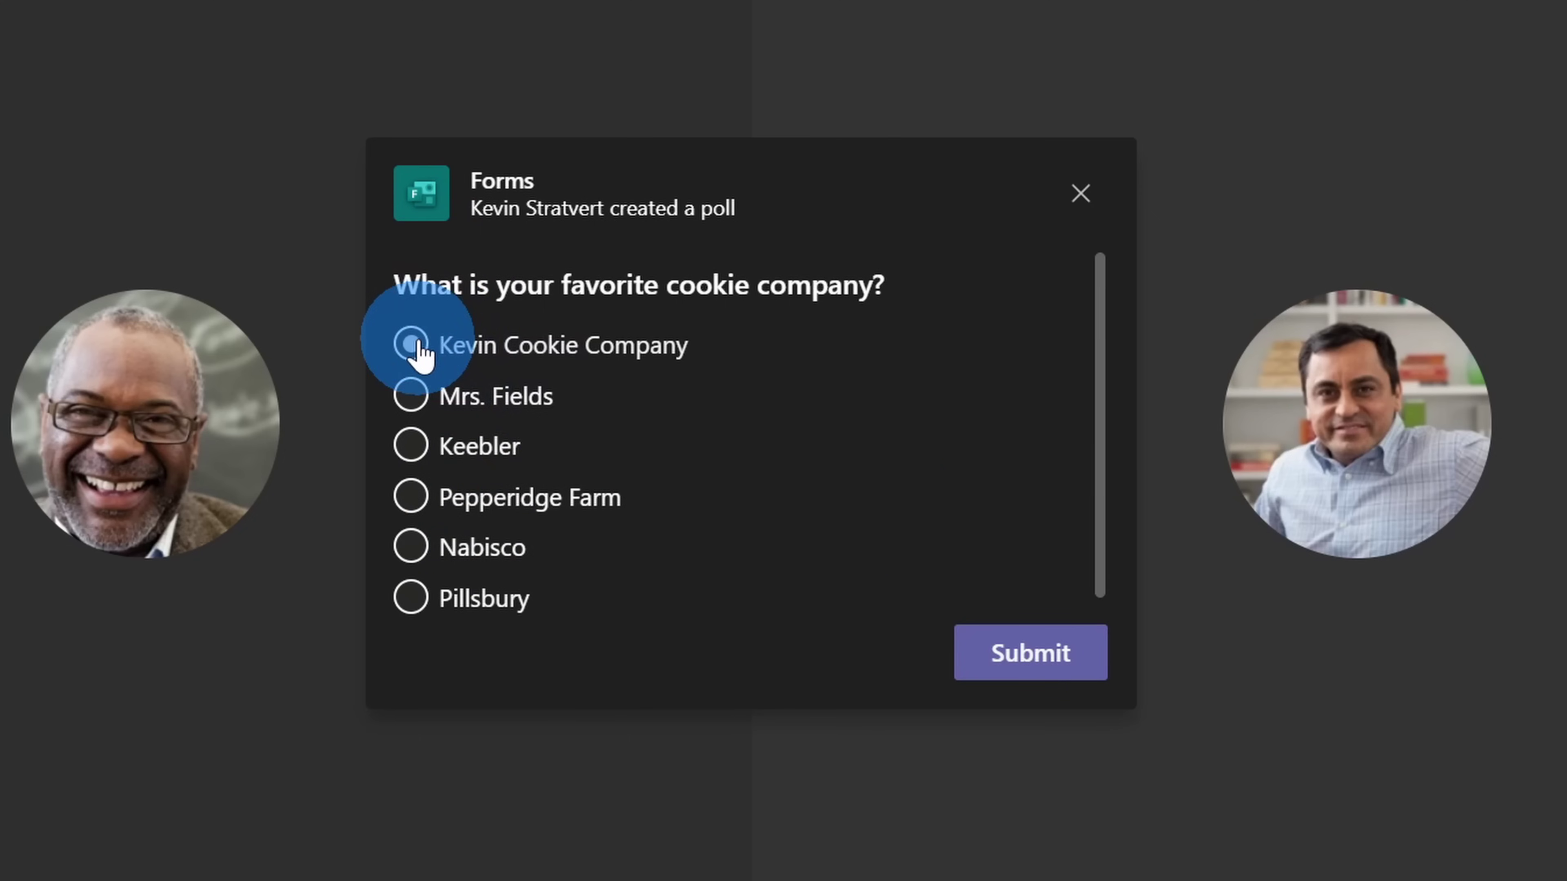
left_click(995, 653)
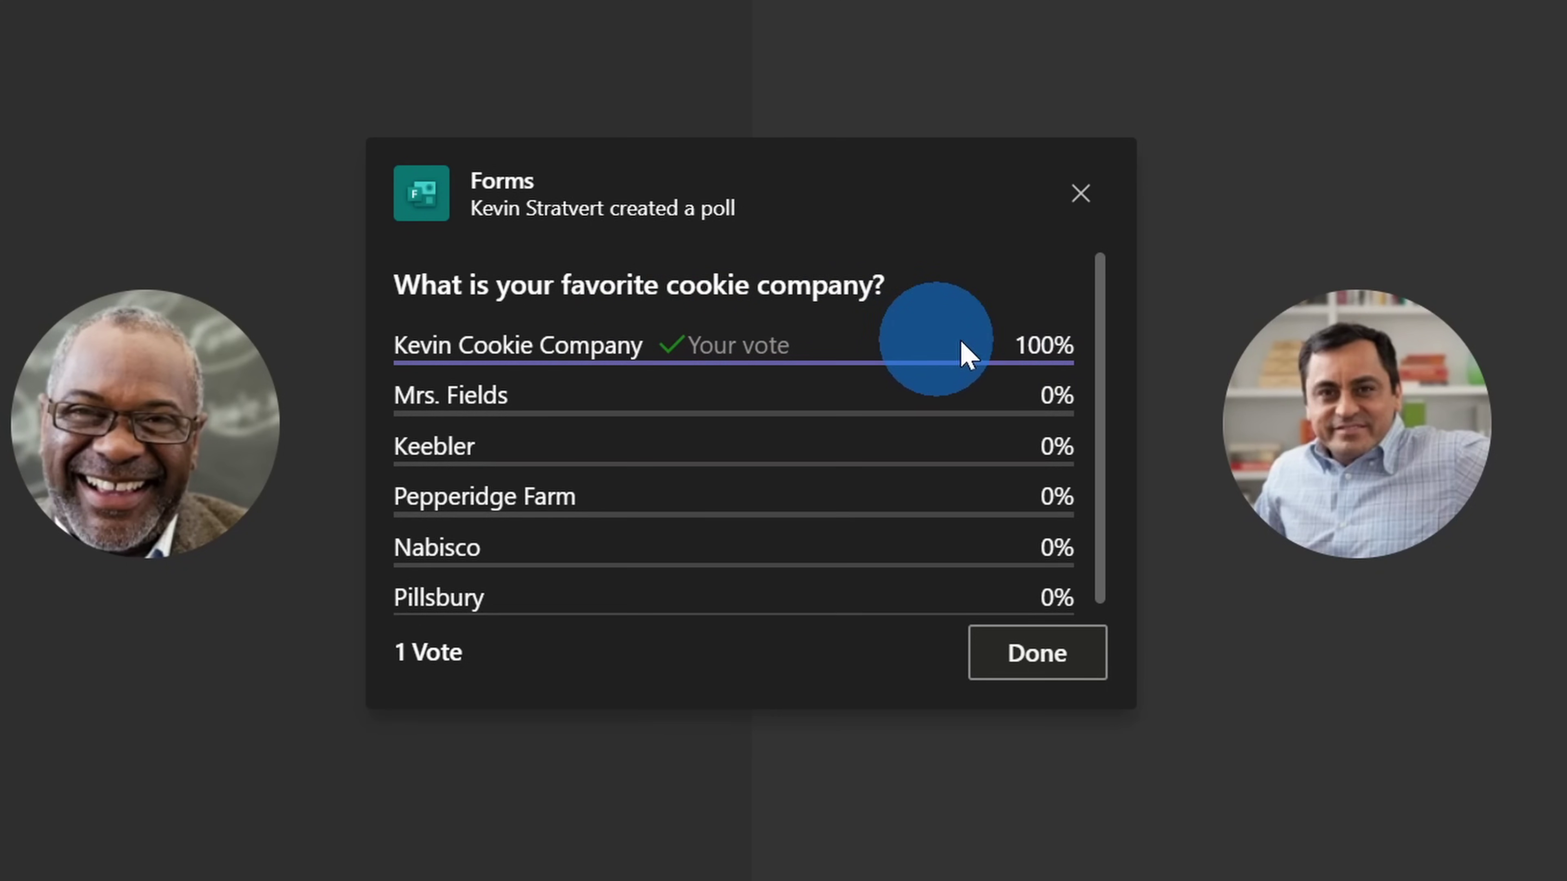
- Close the cookie company poll and export its results to Excel
scroll(817, 432, "down", 1)
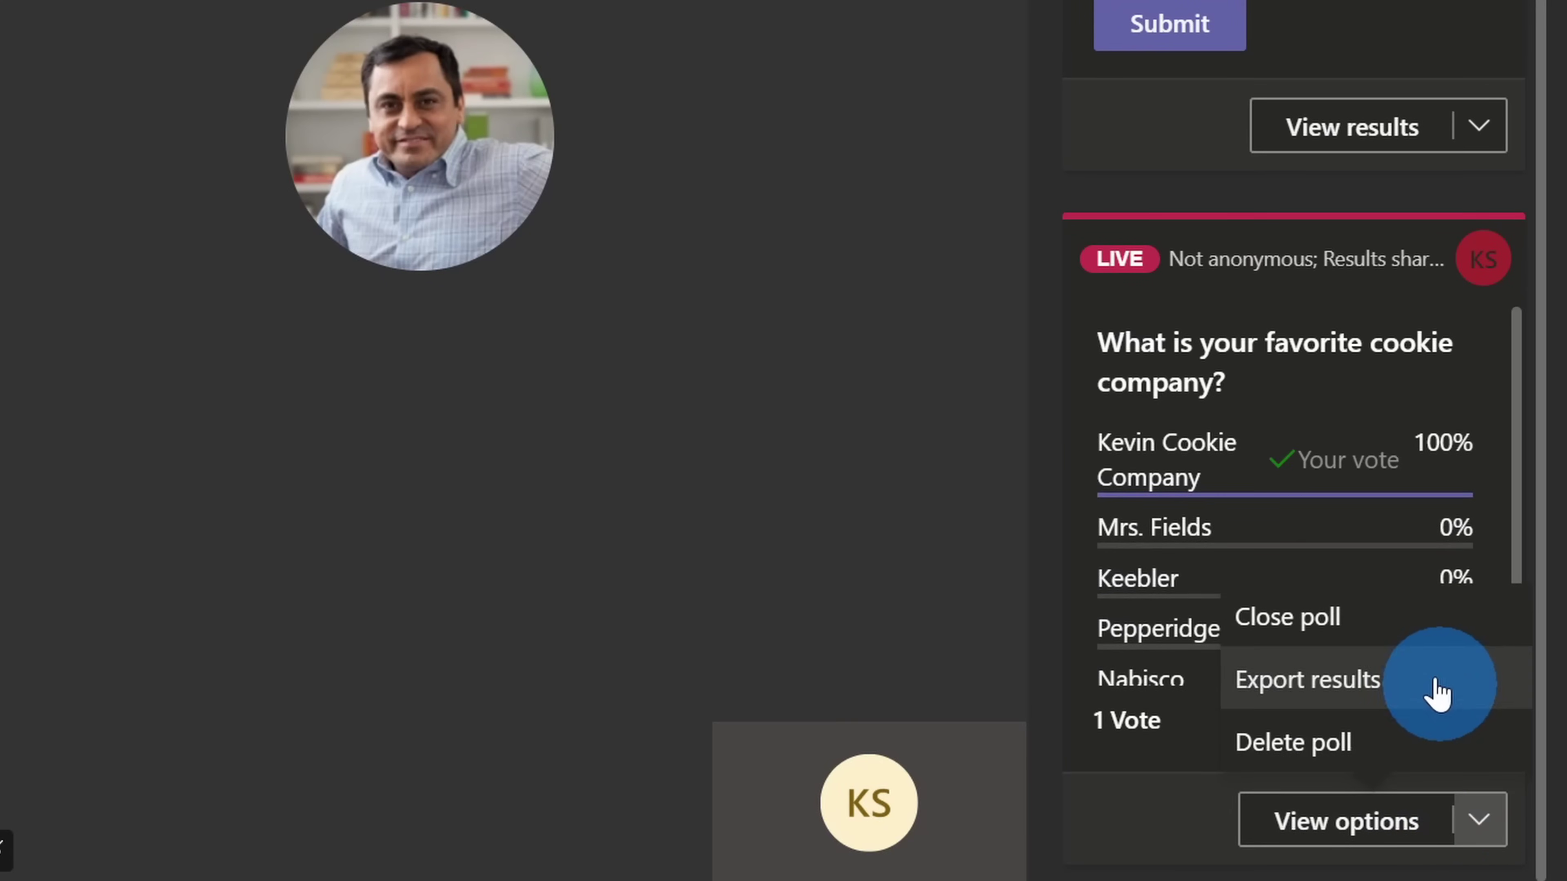
left_click(1428, 639)
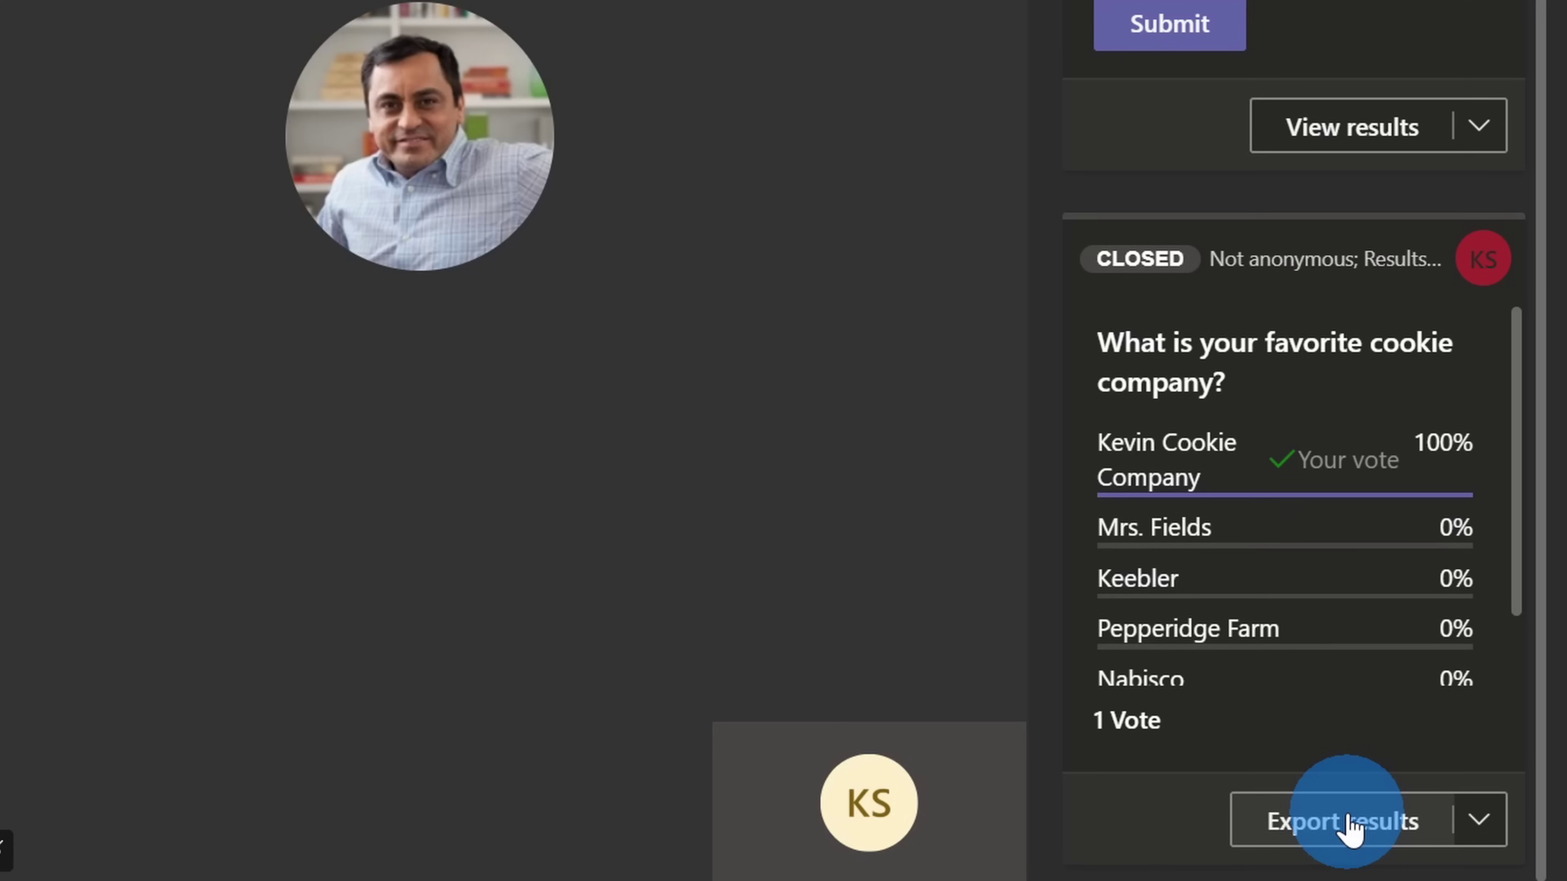
left_click(1397, 824)
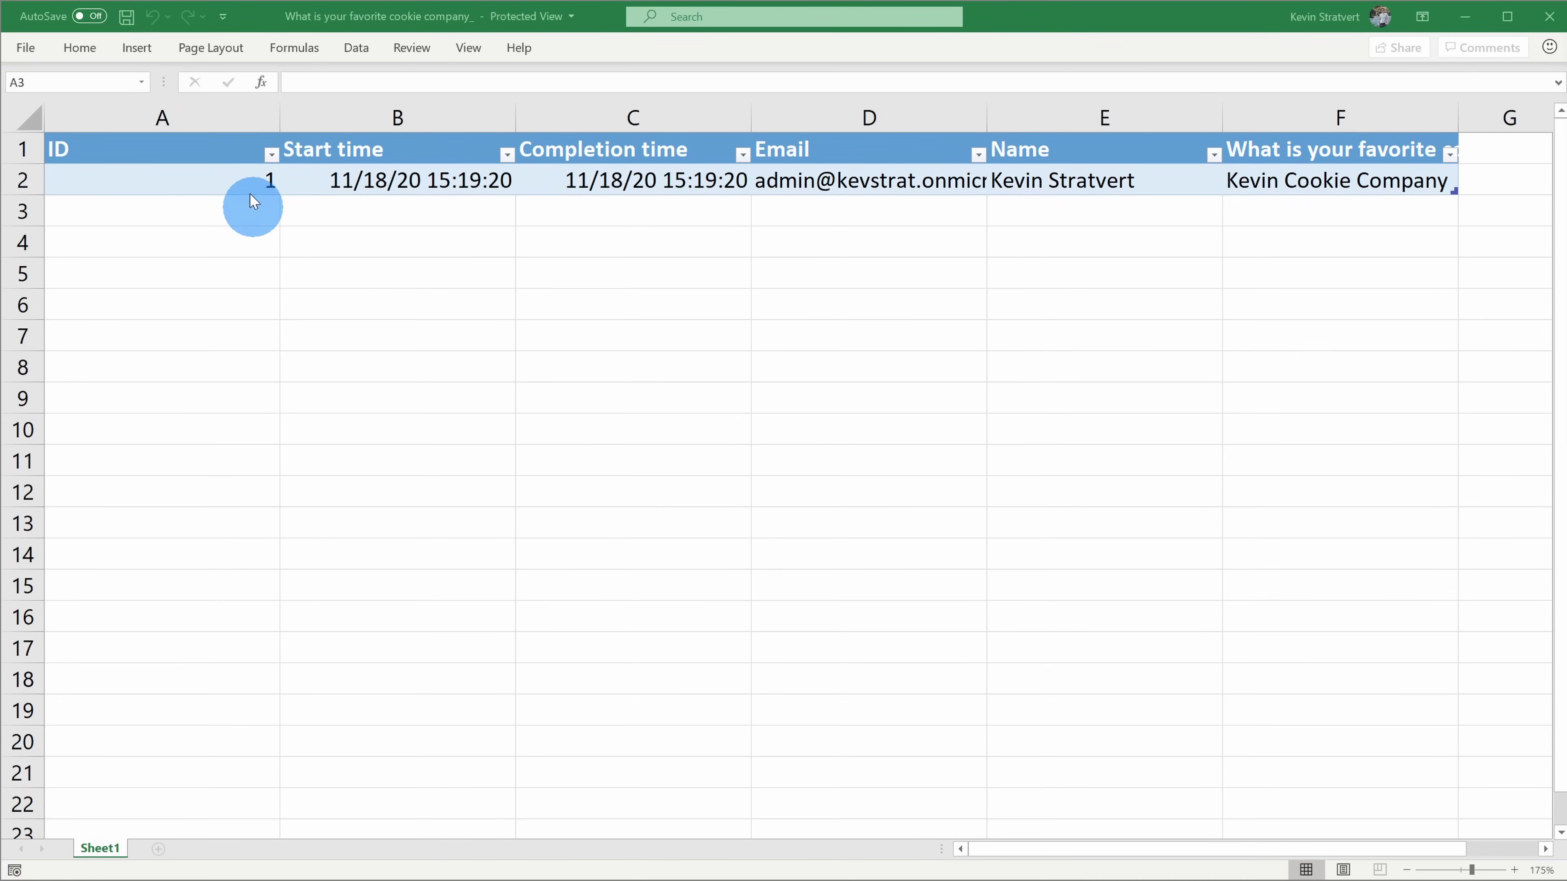
- Select the exported results table from A1 and inspect the Kevin Cookie Company answer in F2
left_click(210, 151)
left_click_drag(213, 151, 1294, 622)
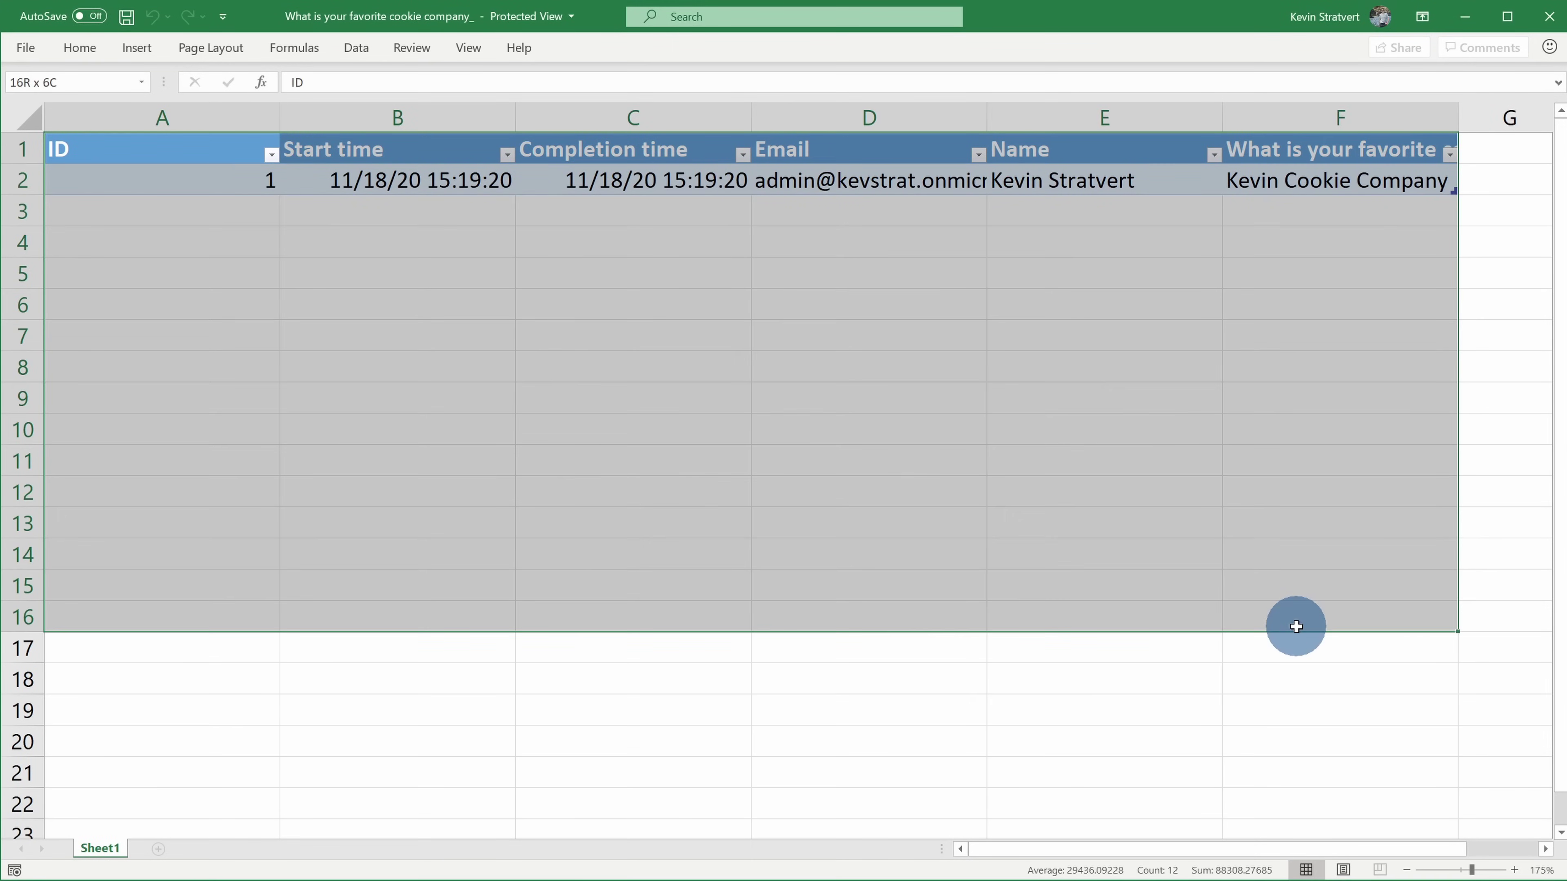
left_click(1301, 580)
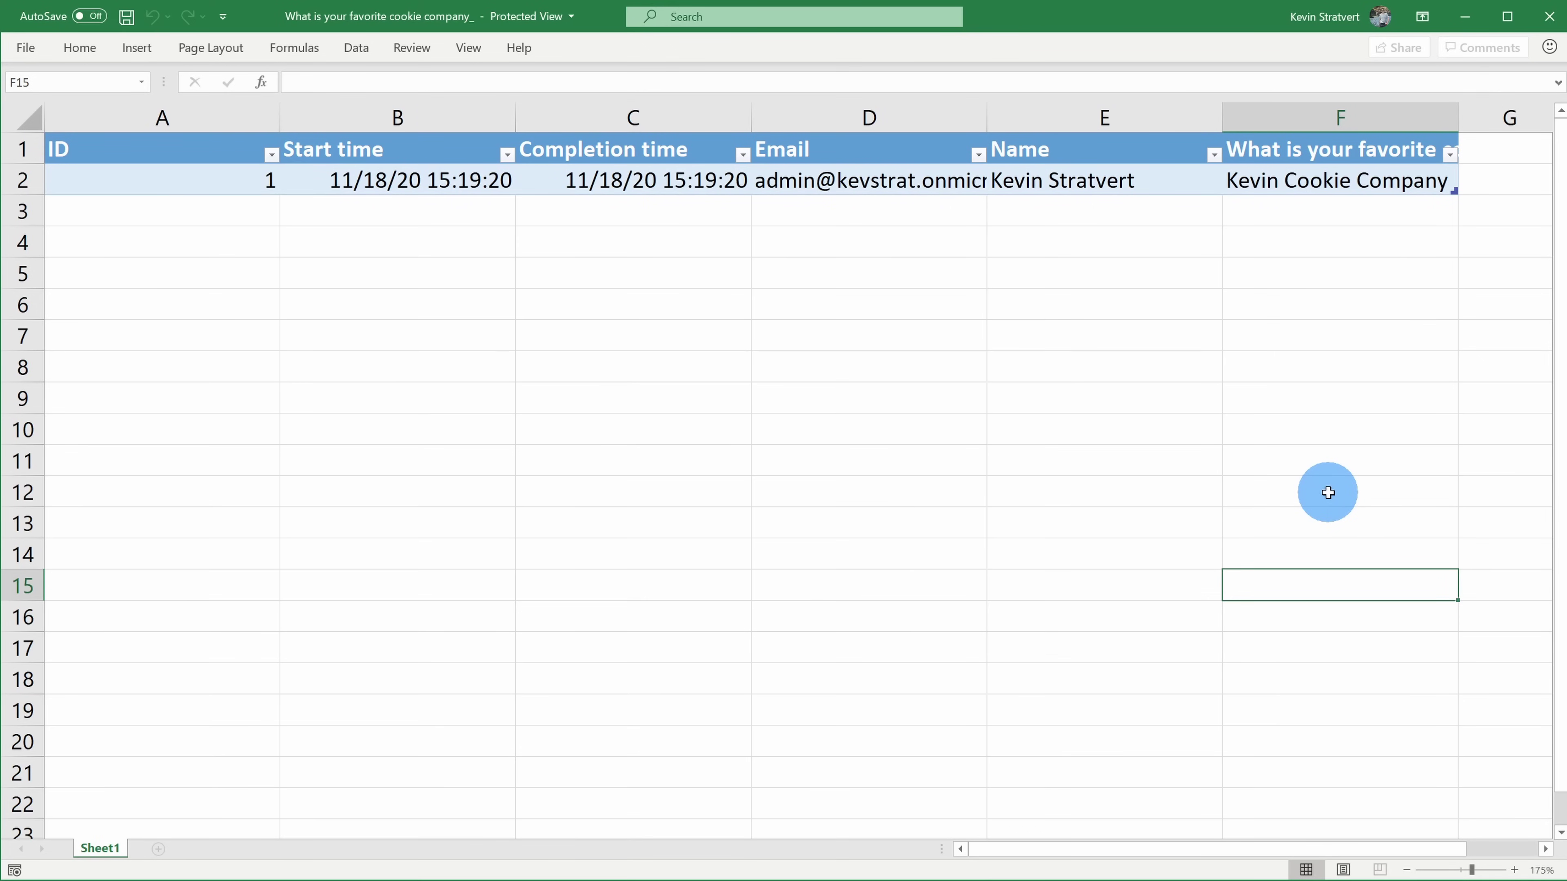
left_click(1345, 179)
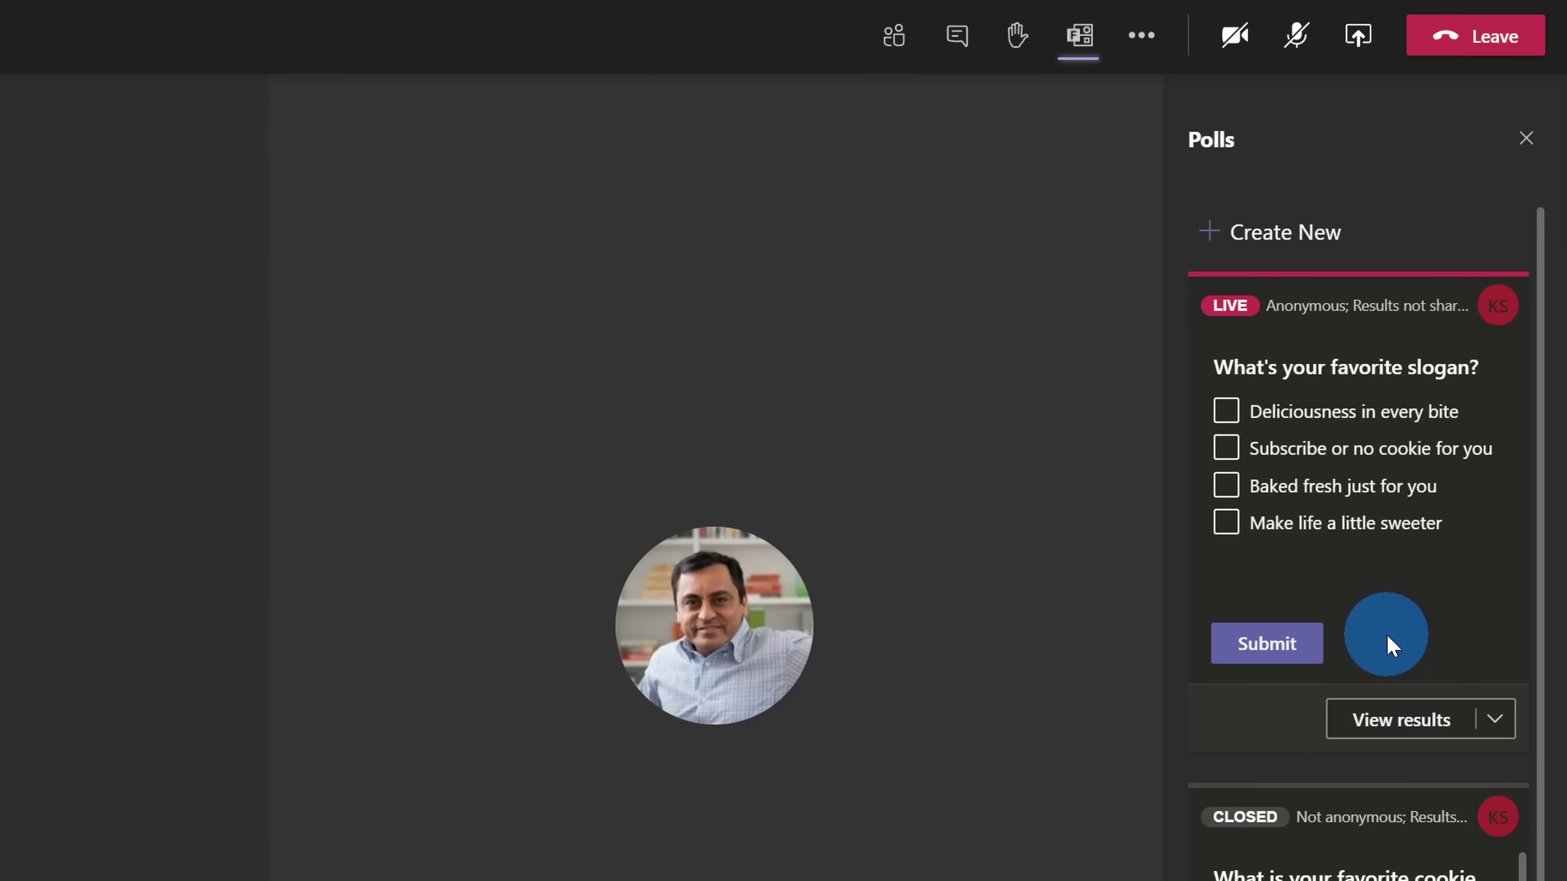
- Vote 'Subscribe or no cookie for you' in the slogan poll and submit it
left_click(1227, 452)
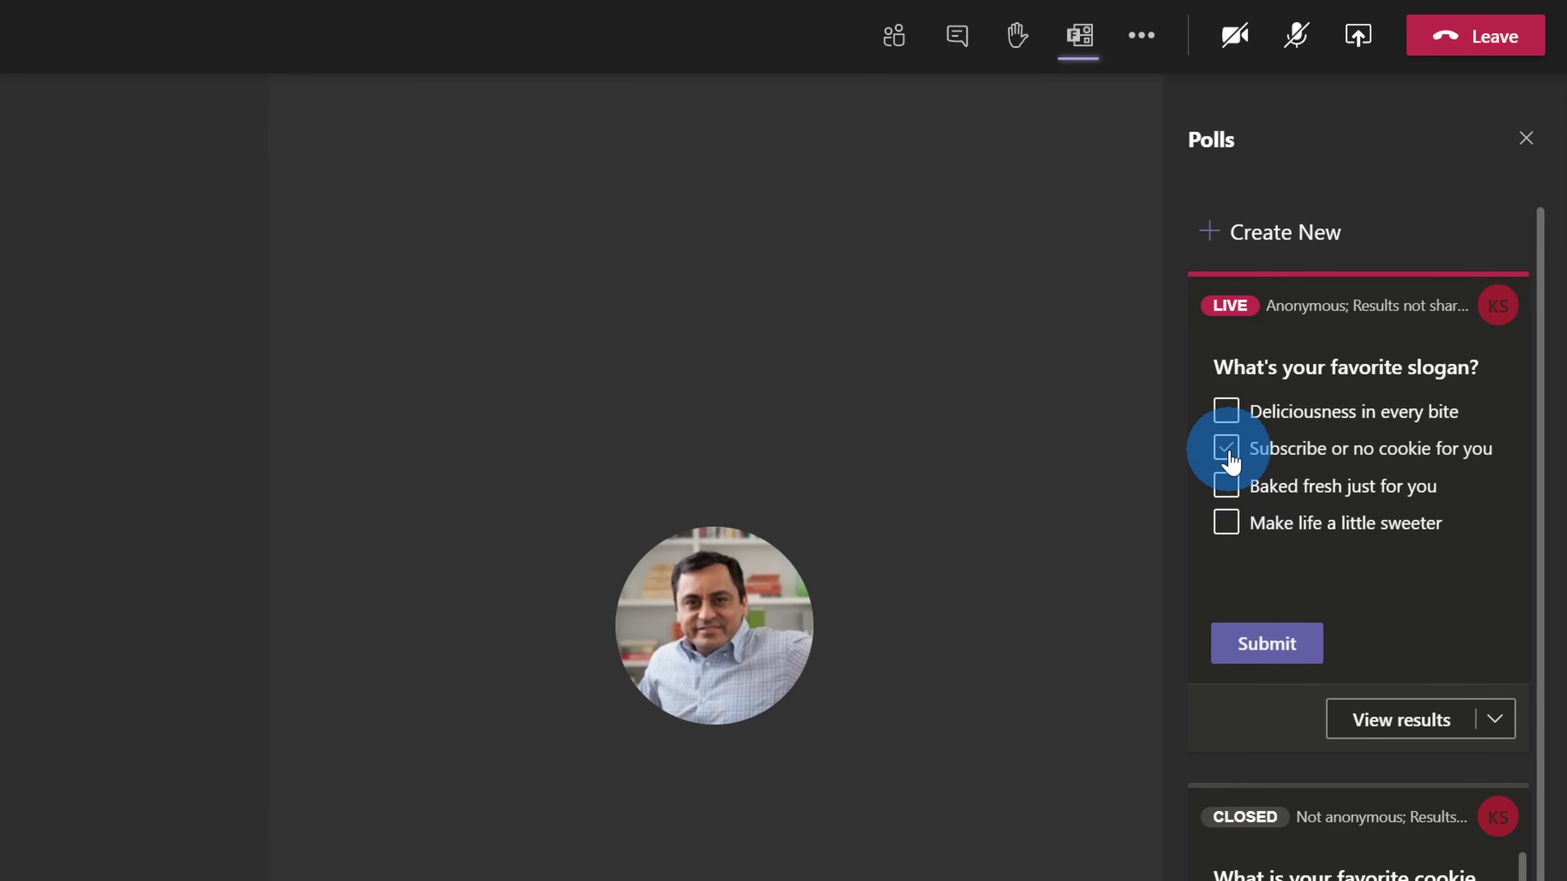
left_click(1268, 646)
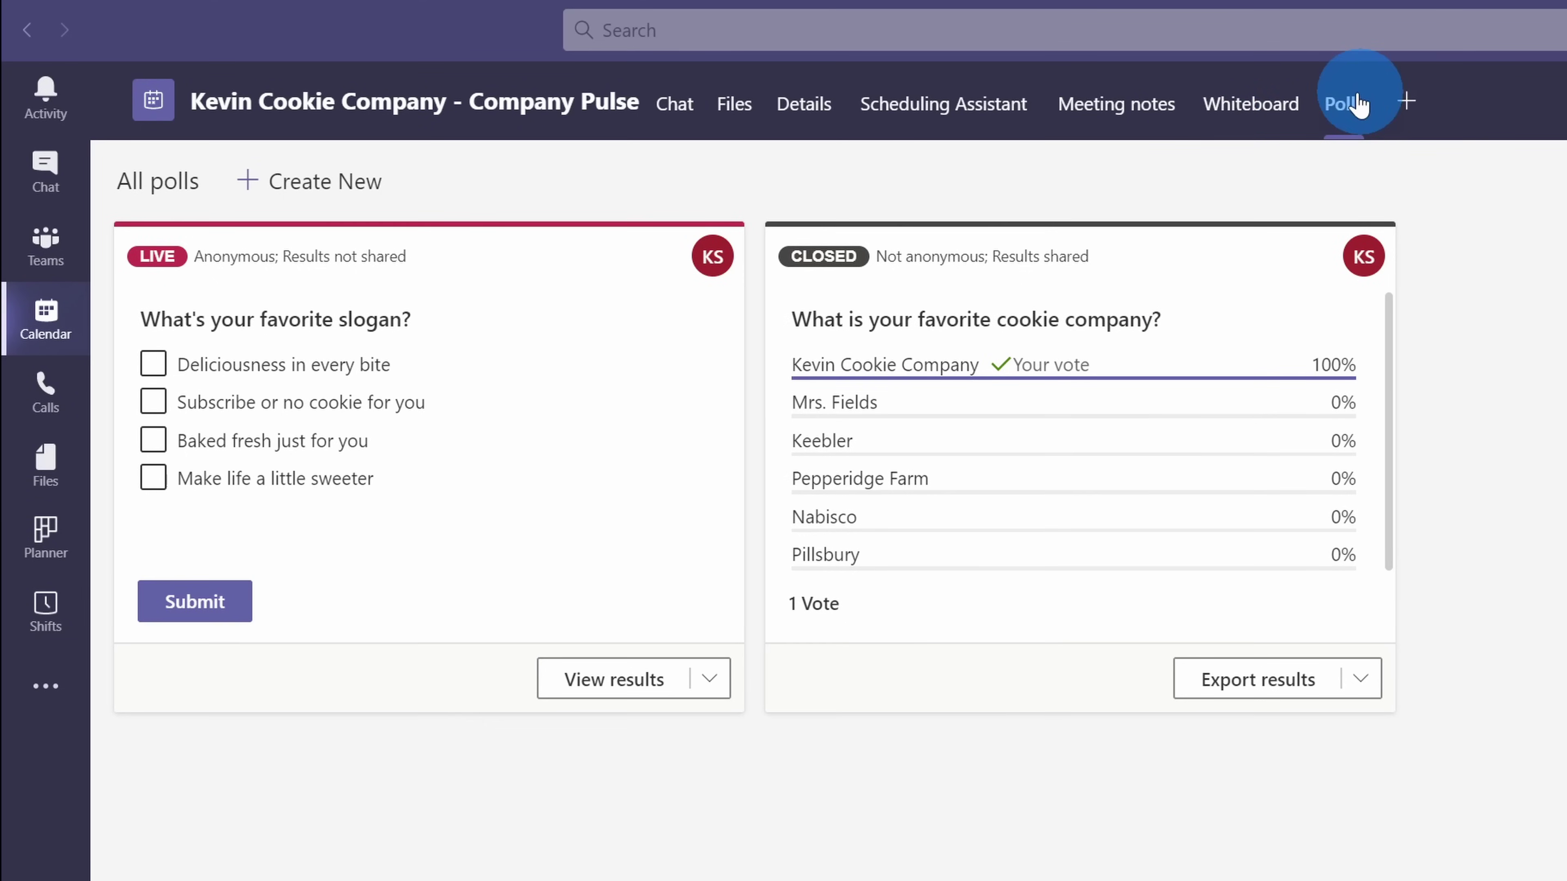
- View the results of the live slogan poll
left_click(672, 682)
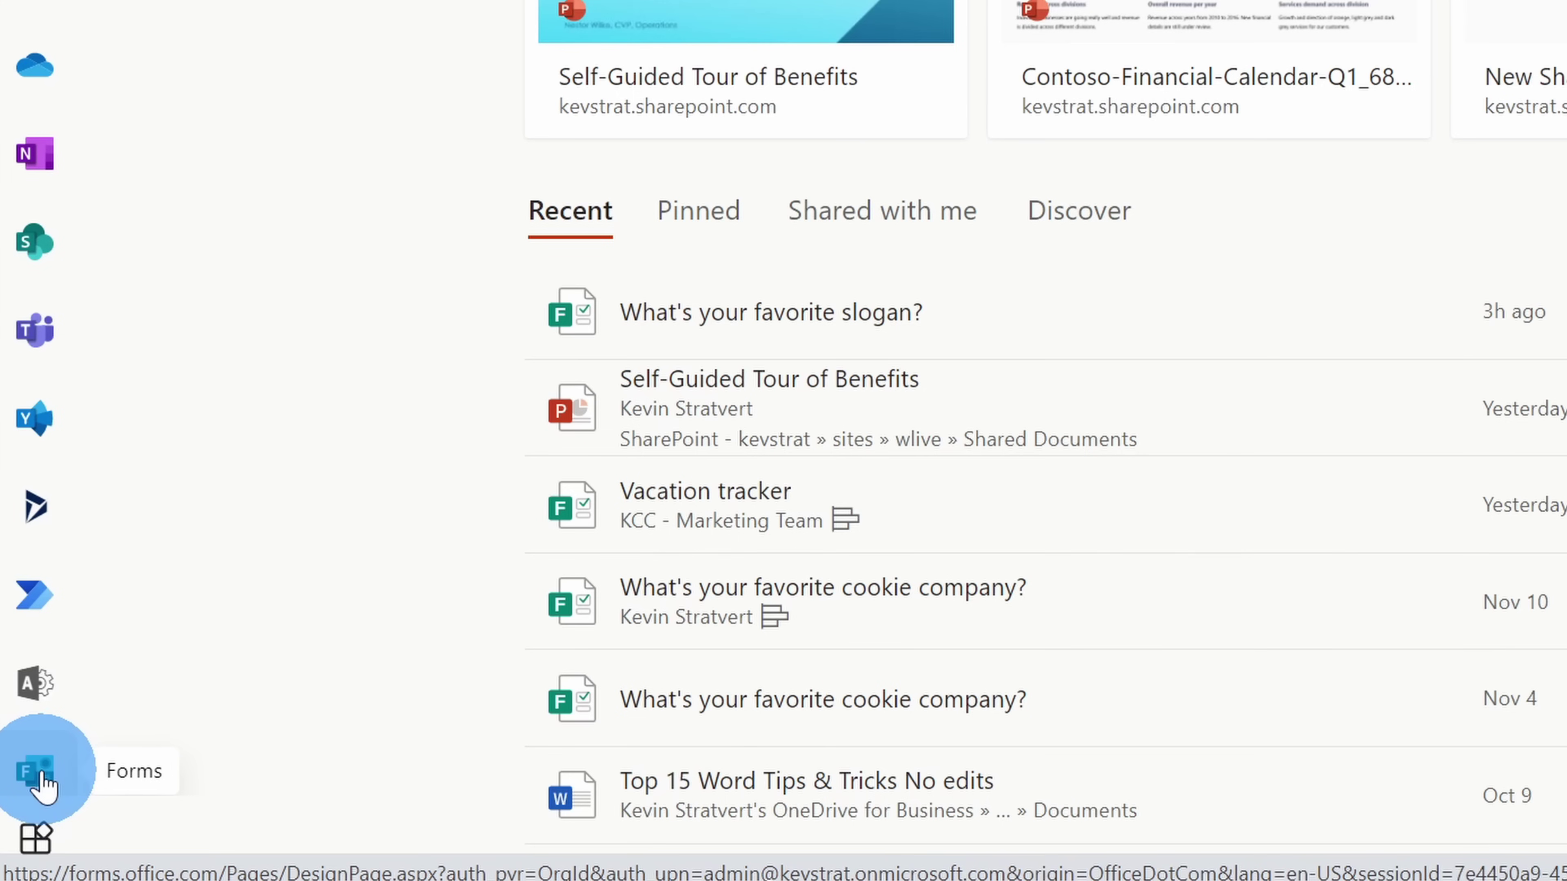
- Open Microsoft Forms from the All apps list on Office.com
left_click(35, 838)
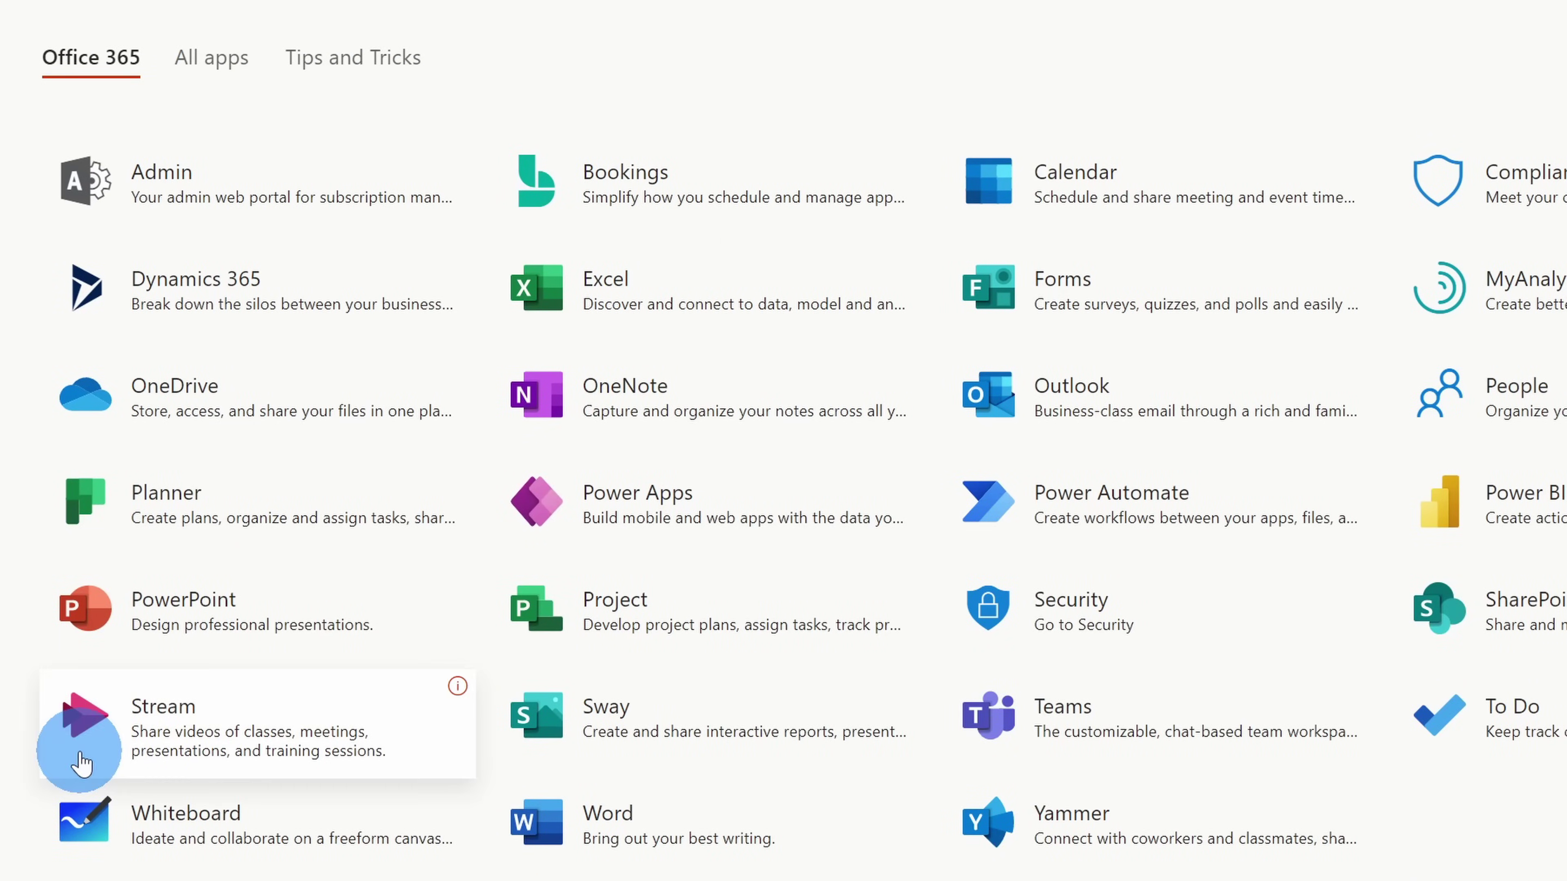
left_click(1192, 291)
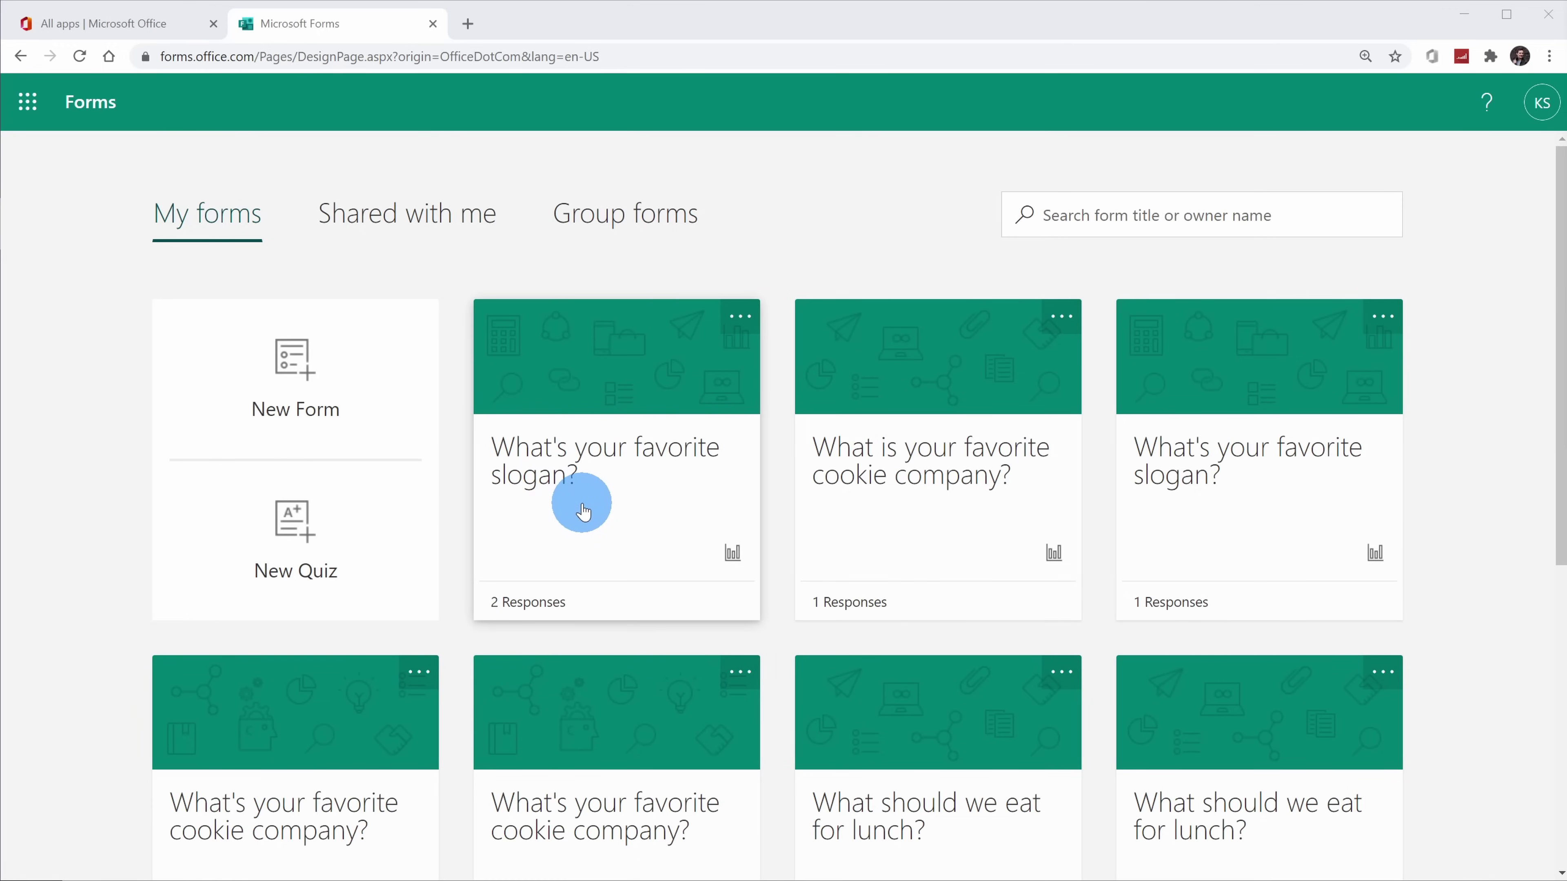
- Open the 'What's your favorite slogan?' form's Responses tab and scroll through its 2 responses
left_click(630, 467)
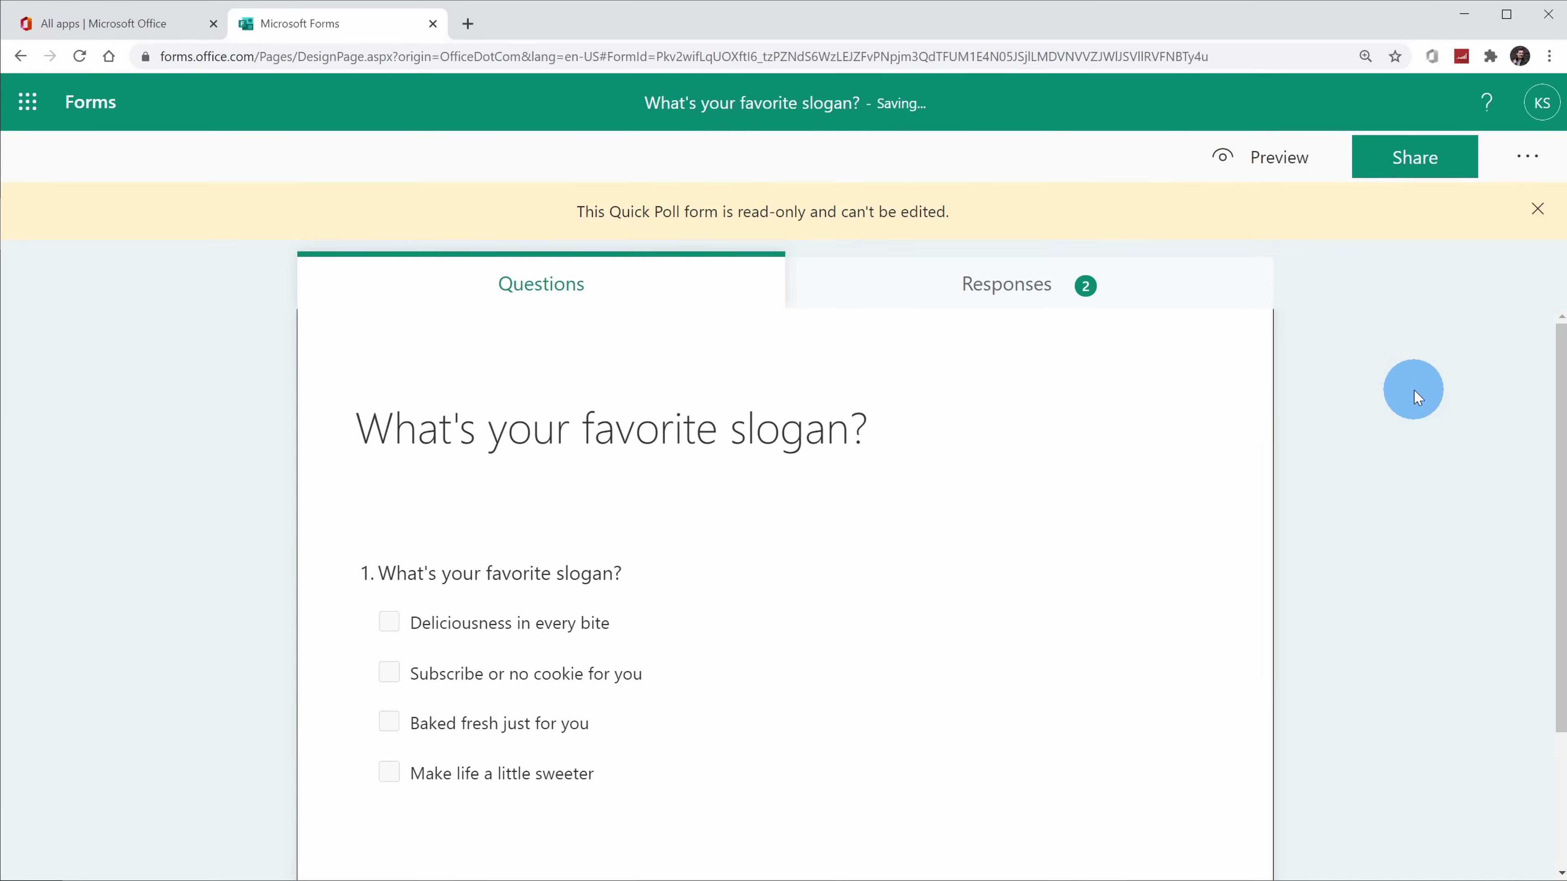
left_click(1007, 299)
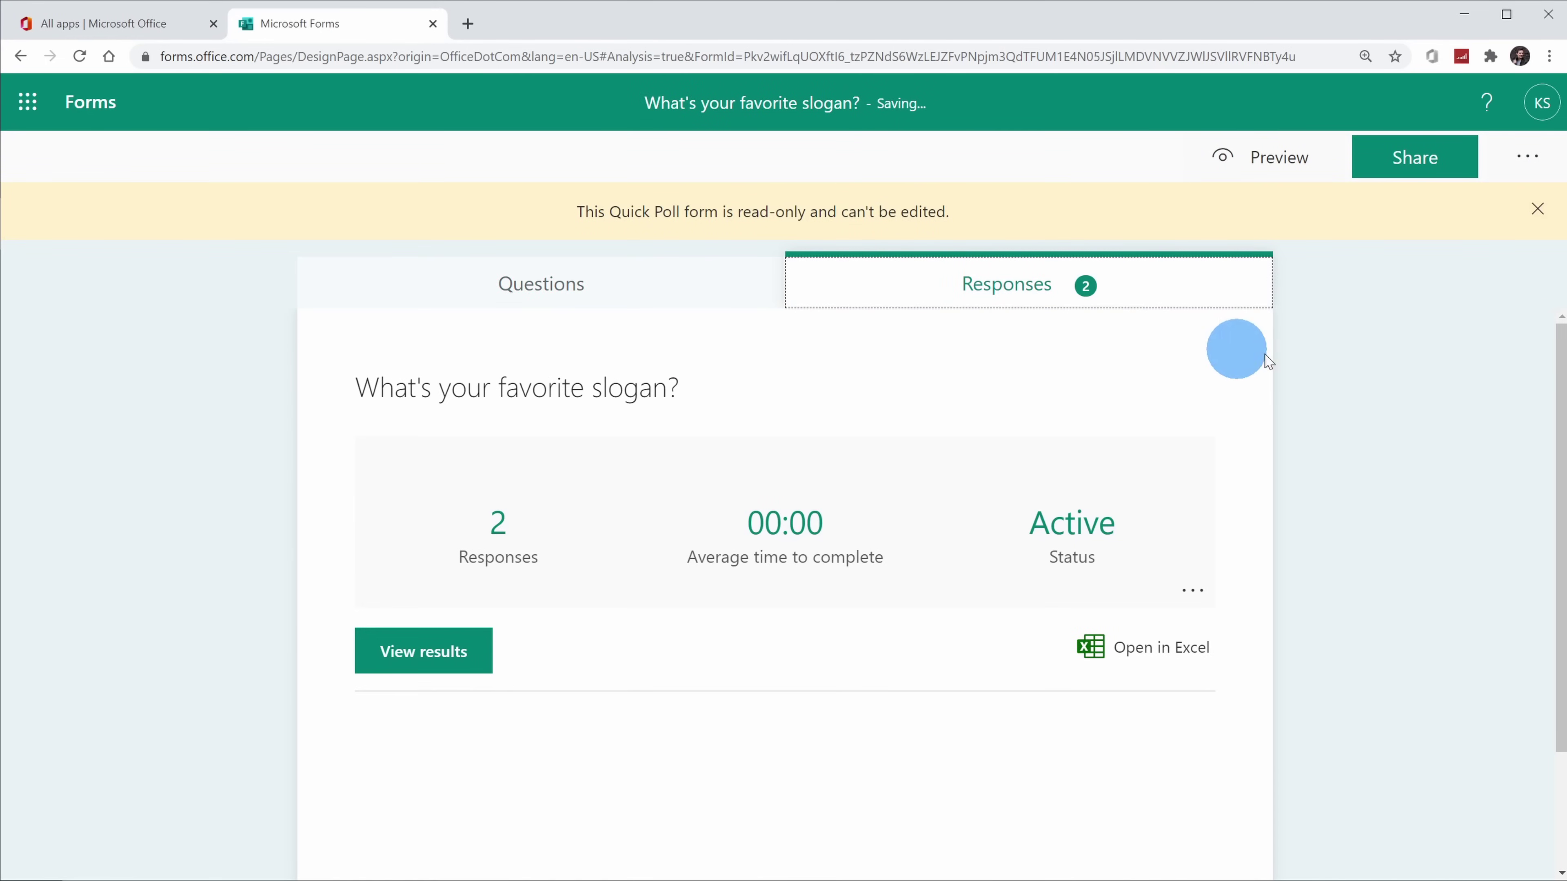
scroll(1332, 363, "down", 2)
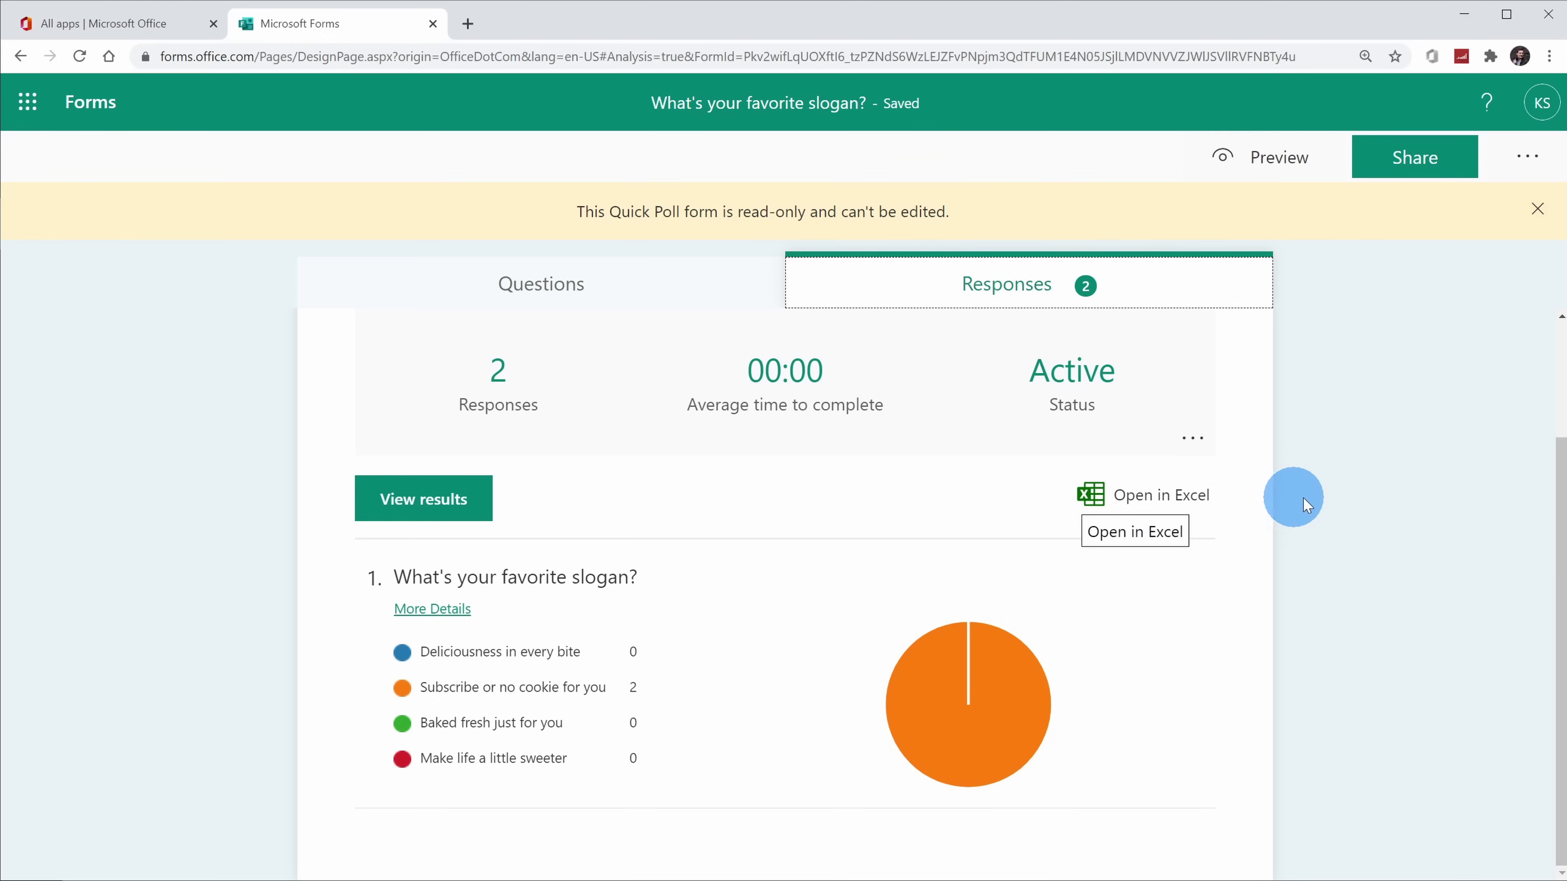
scroll(1339, 503, "up", 2)
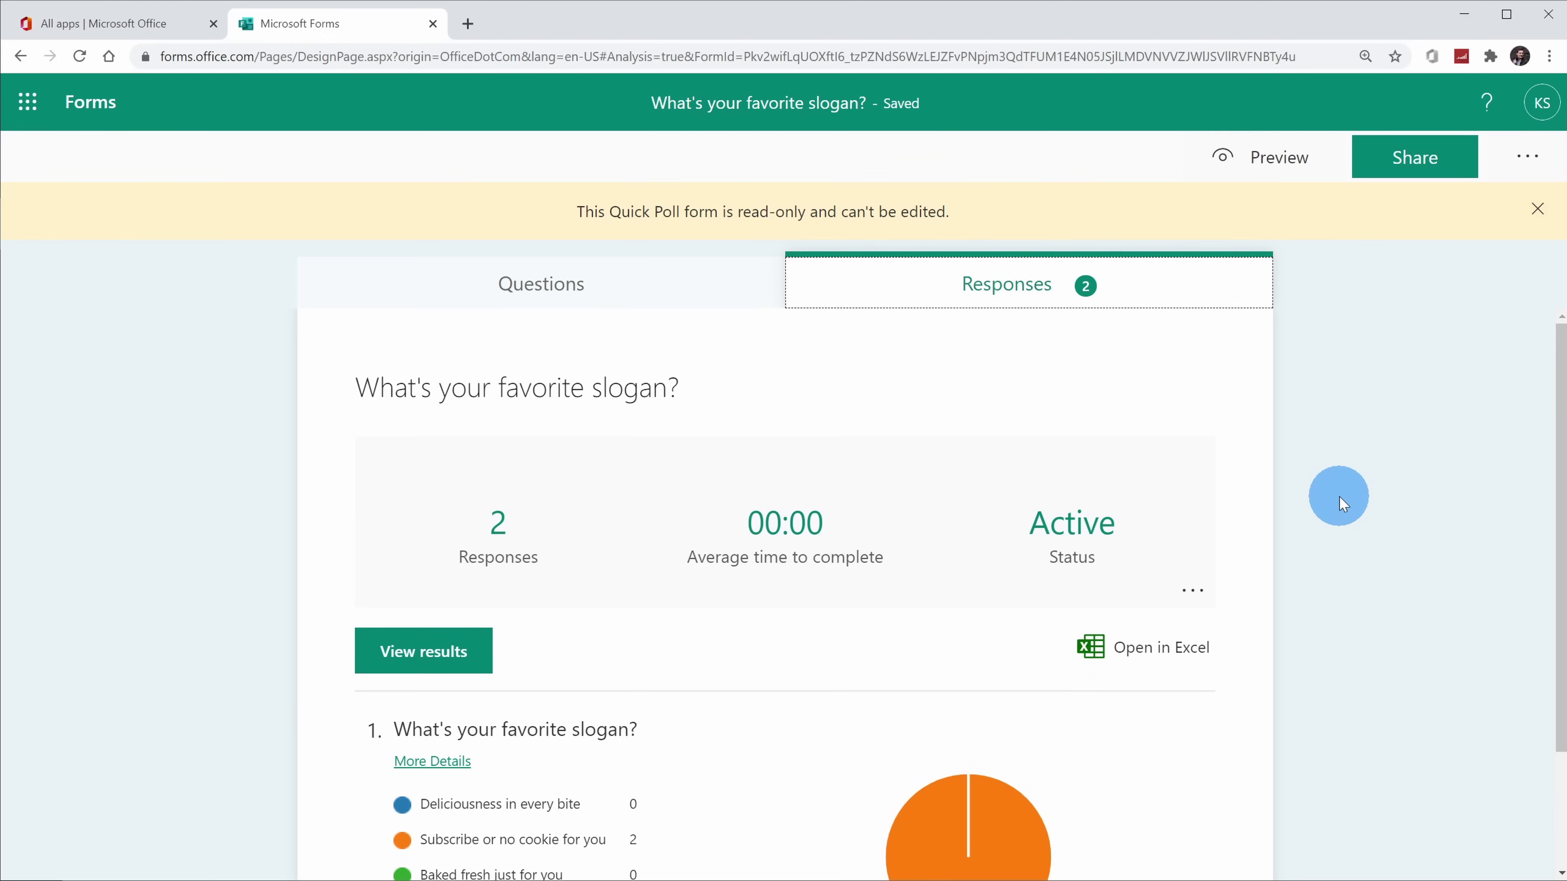